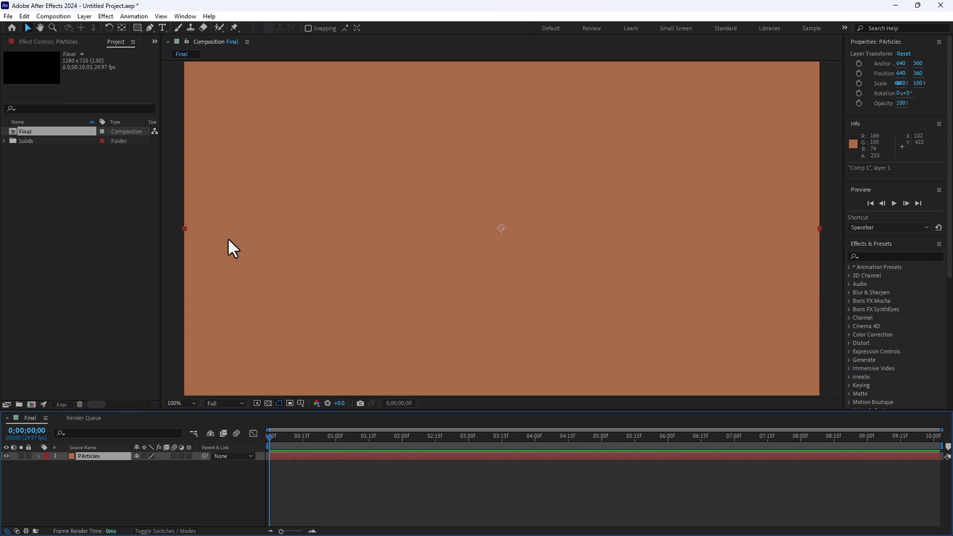
# Step: Apply the RG Trapcode Particular effect to the PArticles layer
pyautogui.click(106, 16)
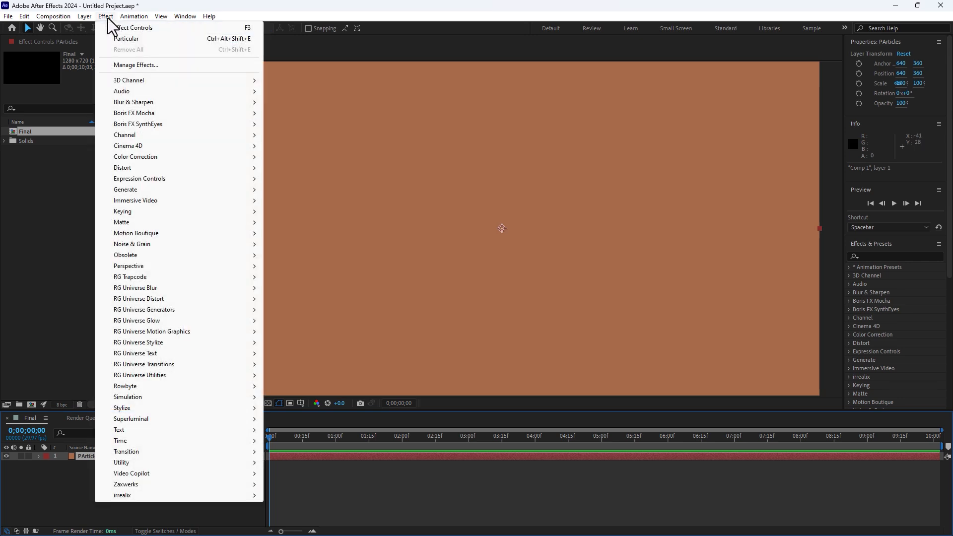
pyautogui.moveTo(151, 276)
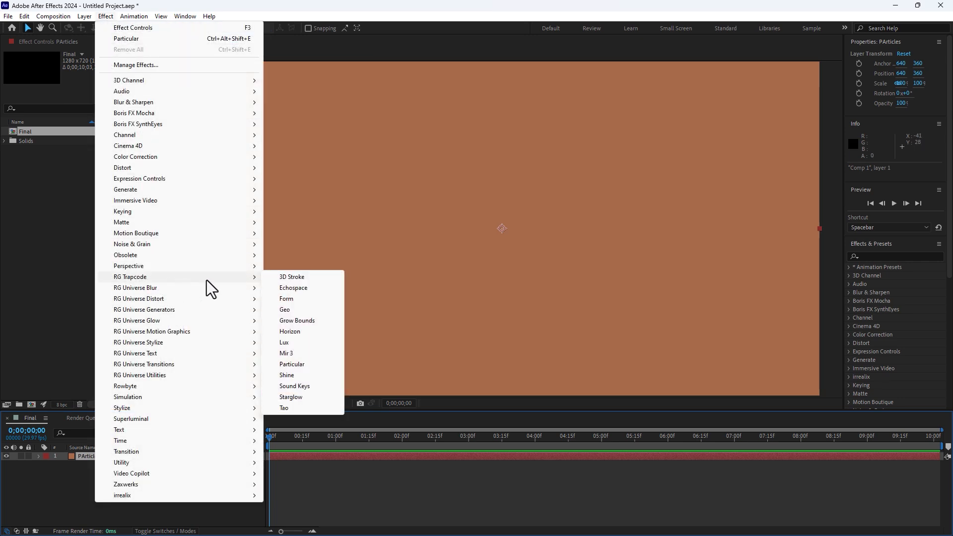
pyautogui.click(301, 362)
# Step: Switch to the browser, look through the plugin products in the KFX Studio Patreon shop, and return to After Effects
pyautogui.press('super')
pyautogui.click(520, 523)
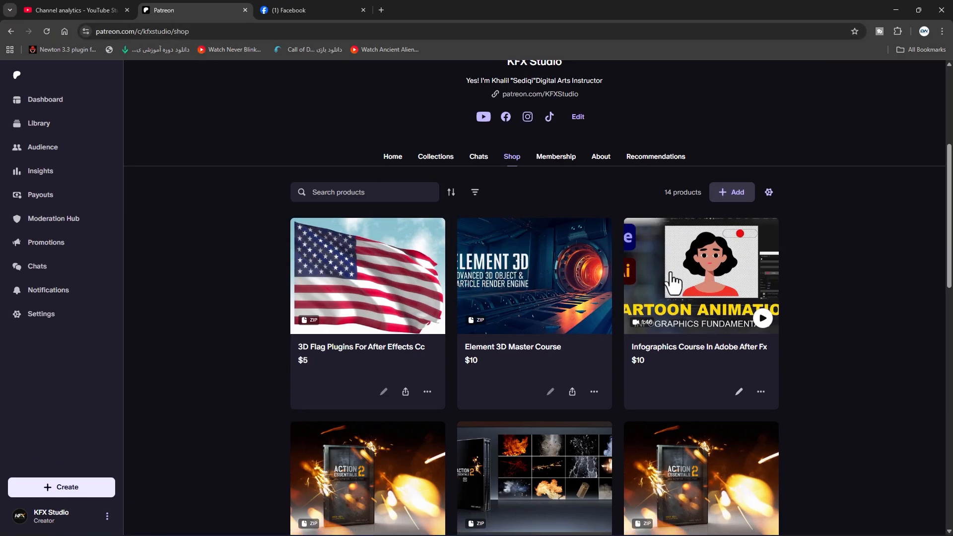
pyautogui.scroll(-1, 516, 177)
pyautogui.scroll(-13, 516, 175)
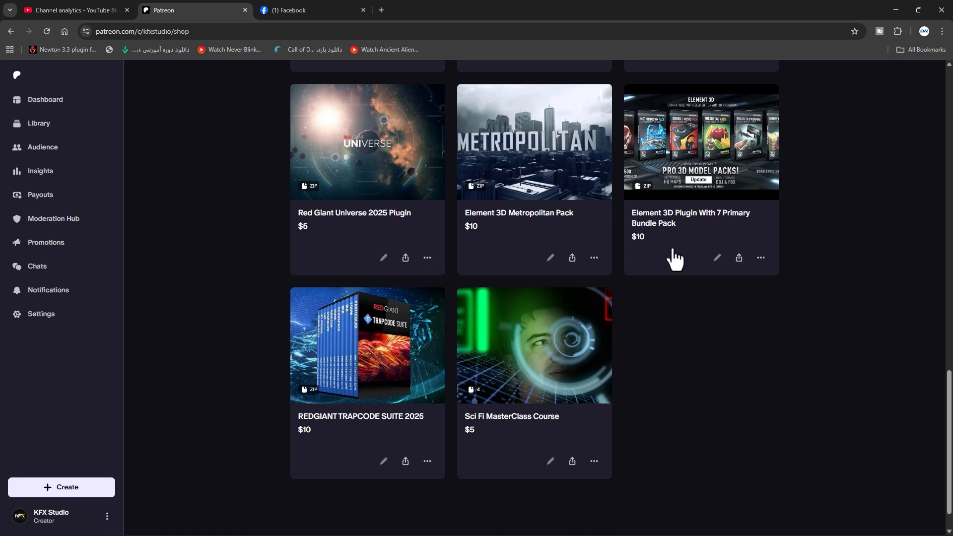
pyautogui.click(895, 10)
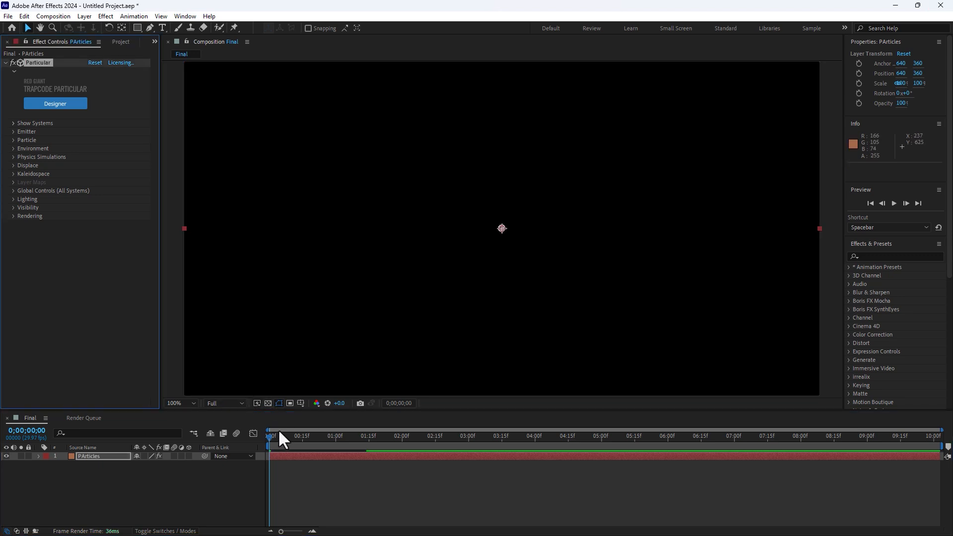
# Step: Preview the default particle animation from the start of the Final composition
pyautogui.click(270, 434)
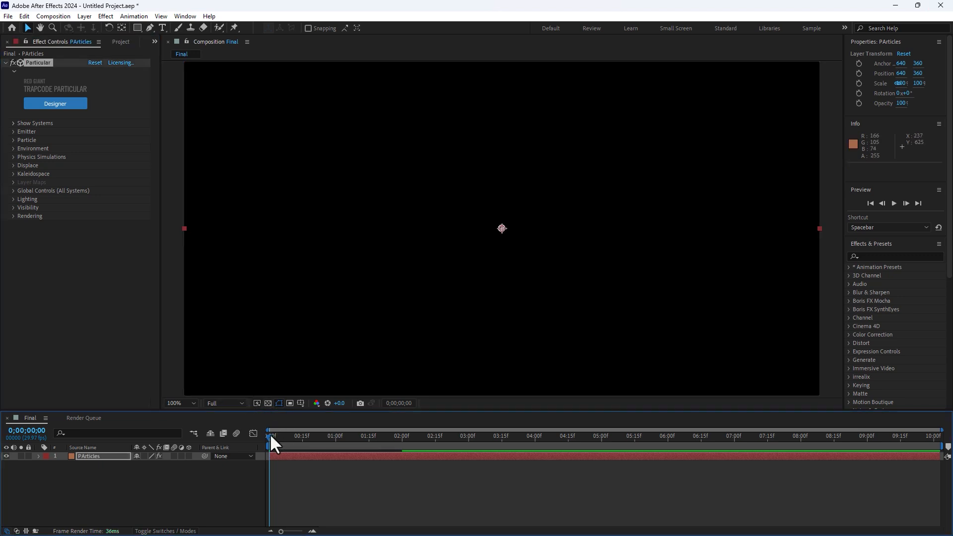
pyautogui.press('space')
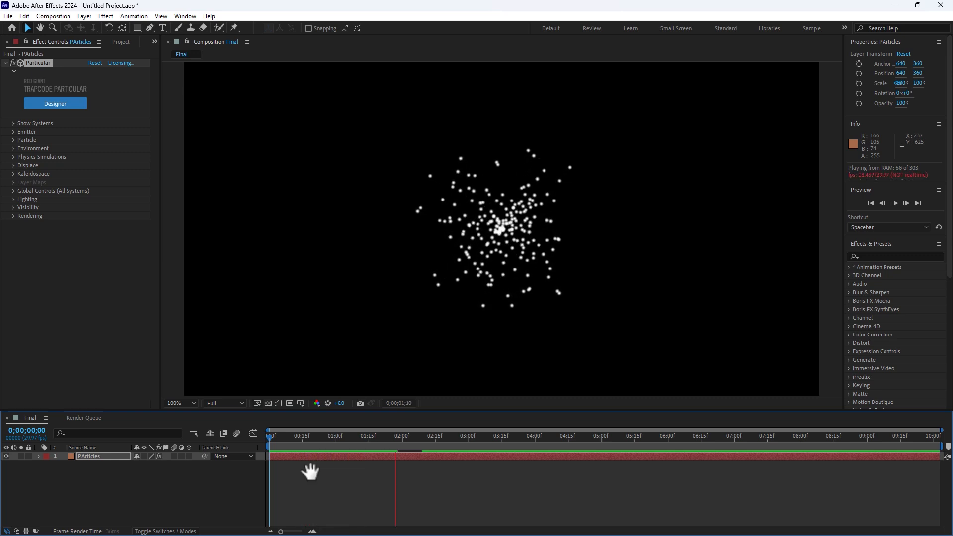
pyautogui.press('space')
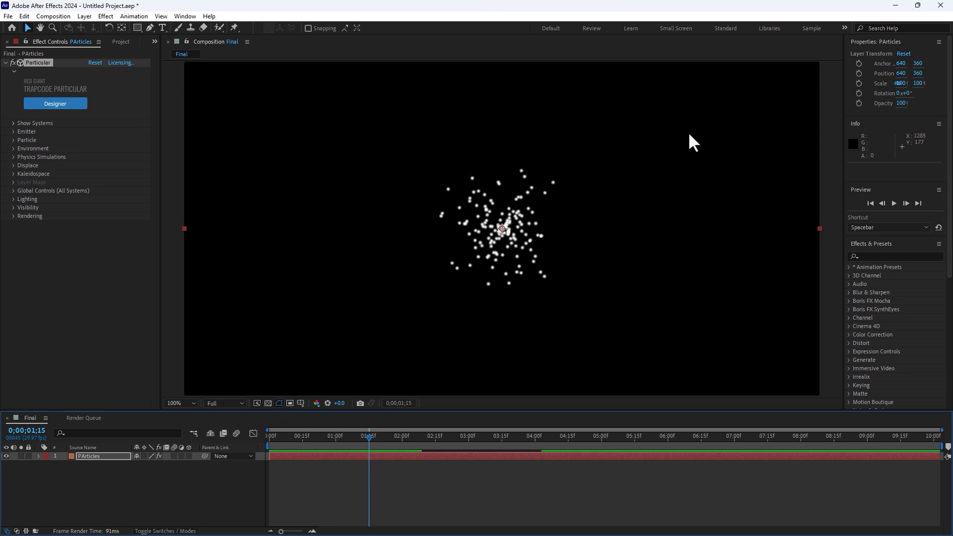
# Step: Move the Particular emitter to the frame's upper-right corner, about 1289, 19, and set its emitter type to Box
pyautogui.click(812, 64)
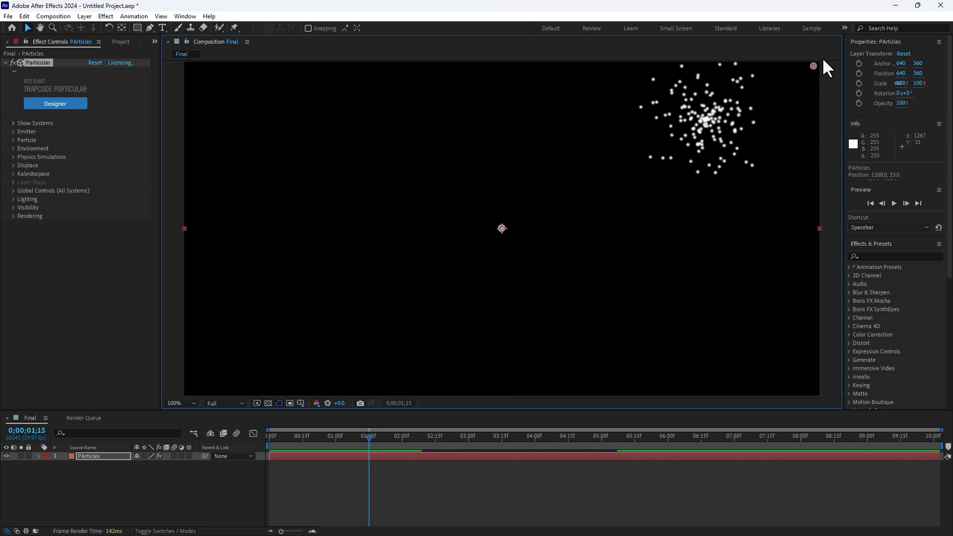
pyautogui.moveTo(823, 59); pyautogui.dragTo(821, 62)
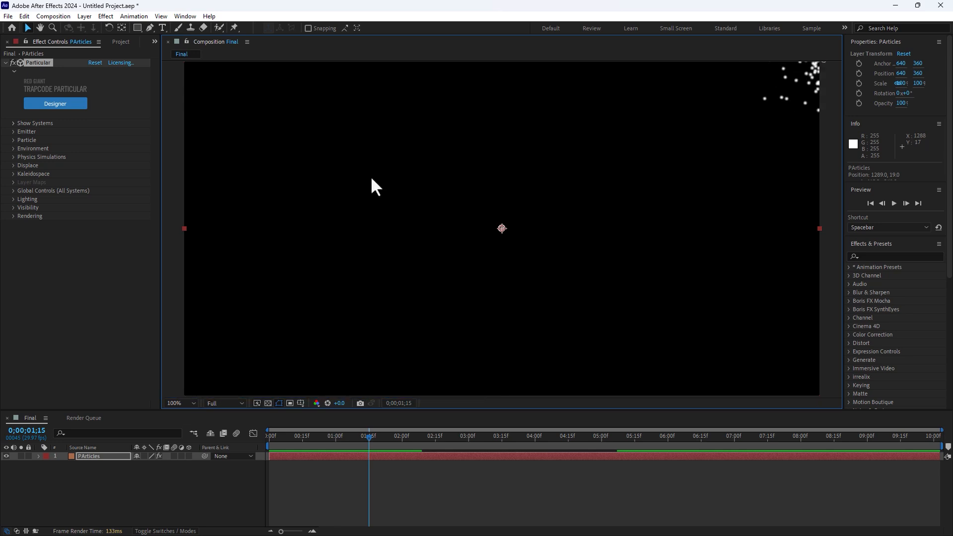
pyautogui.click(13, 131)
pyautogui.click(117, 140)
pyautogui.click(122, 163)
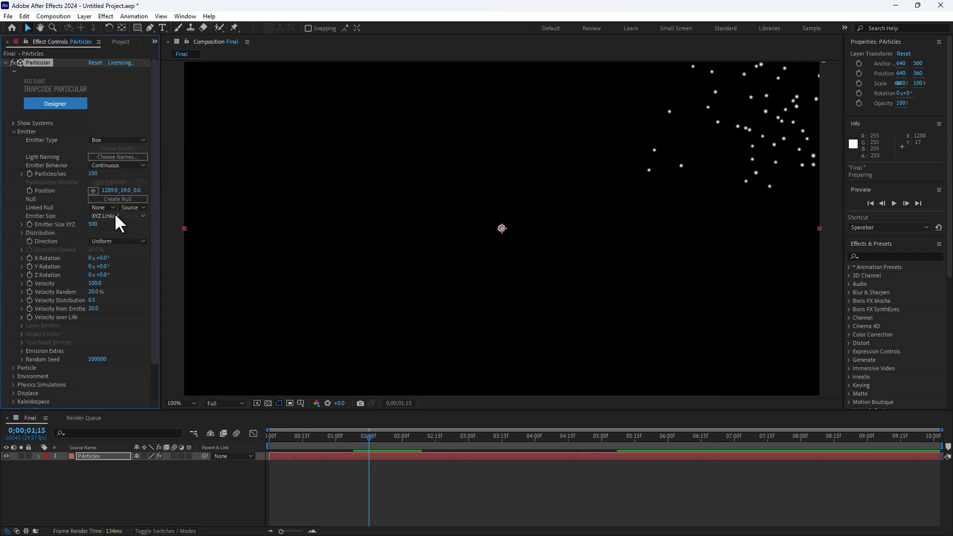
# Step: Switch the emitter size to XYZ Individual and set Emitter Size Y to 0
pyautogui.click(113, 214)
pyautogui.click(124, 236)
pyautogui.click(94, 232)
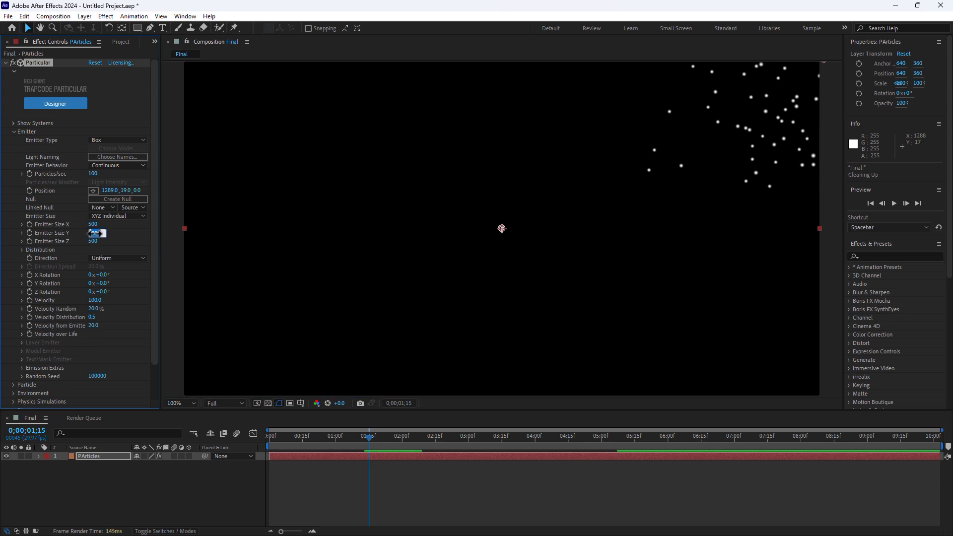
pyautogui.write('0')
pyautogui.press('Return')
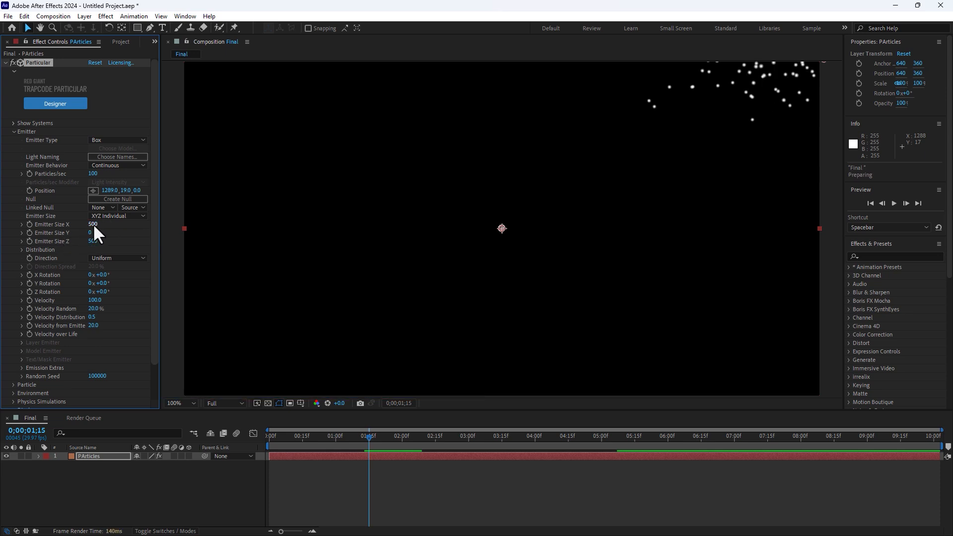
# Step: In Particular's Environment settings, set Gravity to 550, Wind X to -739 and Wind Y to -351
pyautogui.click(14, 393)
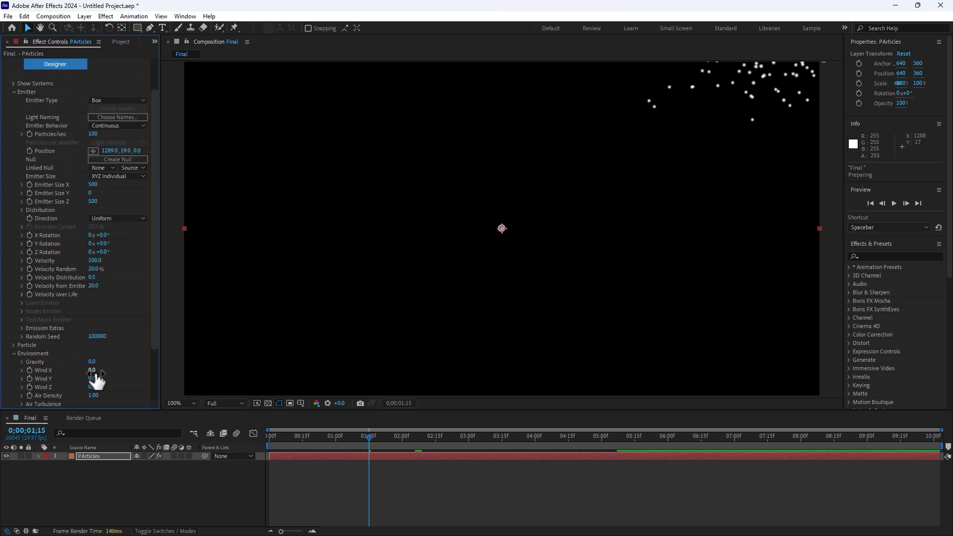
pyautogui.moveTo(74, 426); pyautogui.dragTo(68, 455)
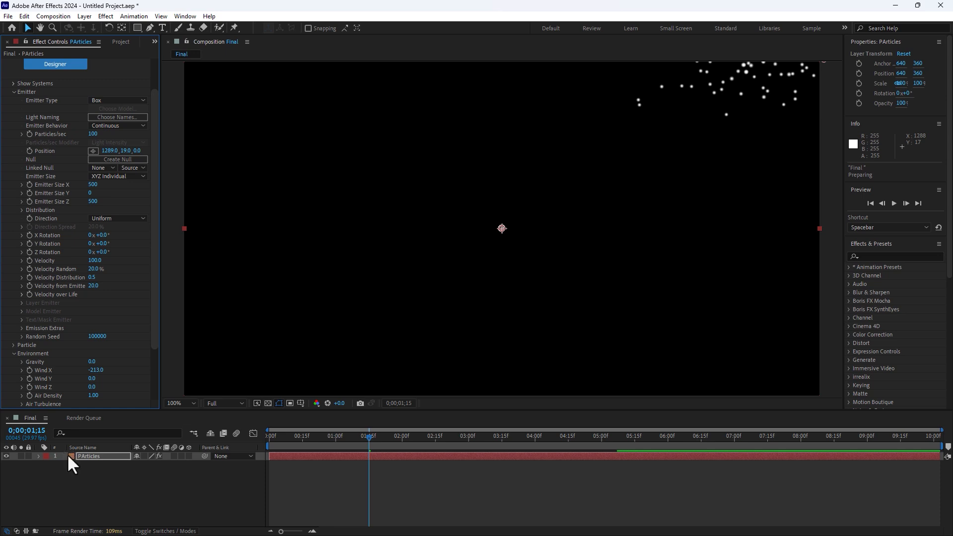
pyautogui.moveTo(95, 385); pyautogui.dragTo(60, 514)
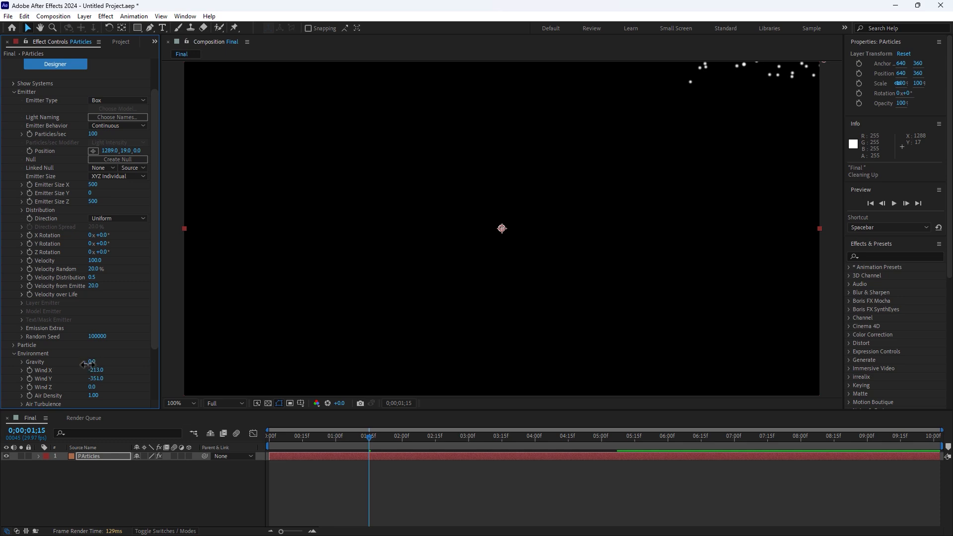
pyautogui.moveTo(83, 366); pyautogui.dragTo(83, 365)
pyautogui.moveTo(143, 365); pyautogui.dragTo(4, 522)
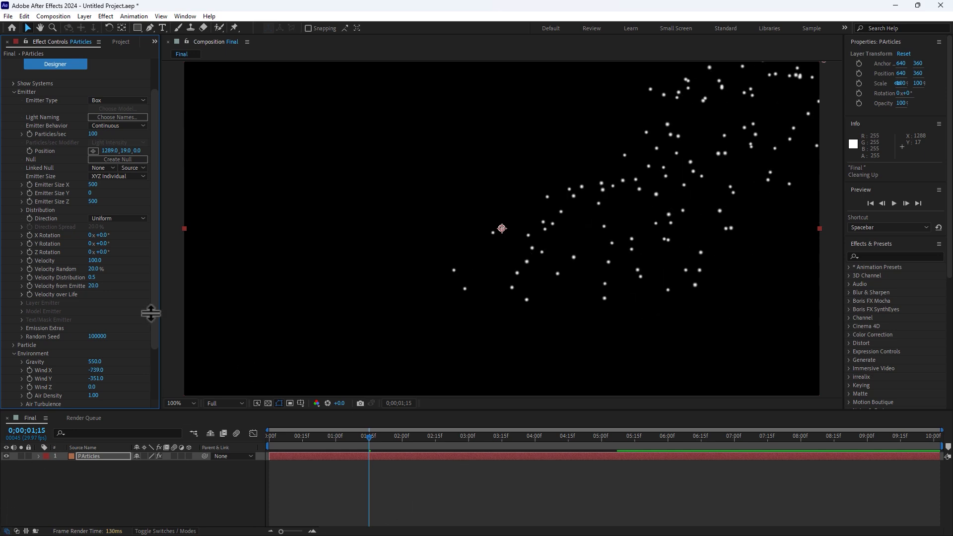
# Step: Add air turbulence to the particles with Affect Position at 170
pyautogui.scroll(-3, 147, 323)
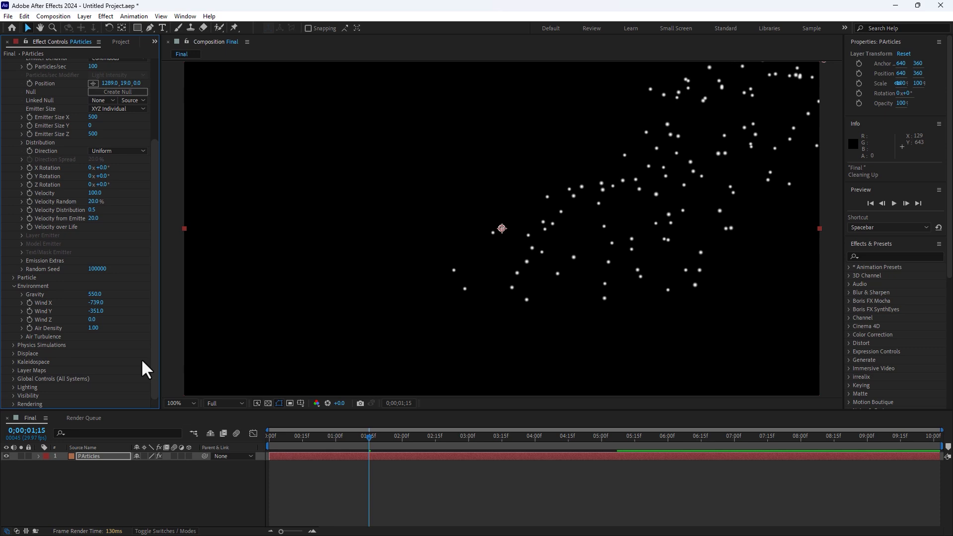
pyautogui.click(22, 337)
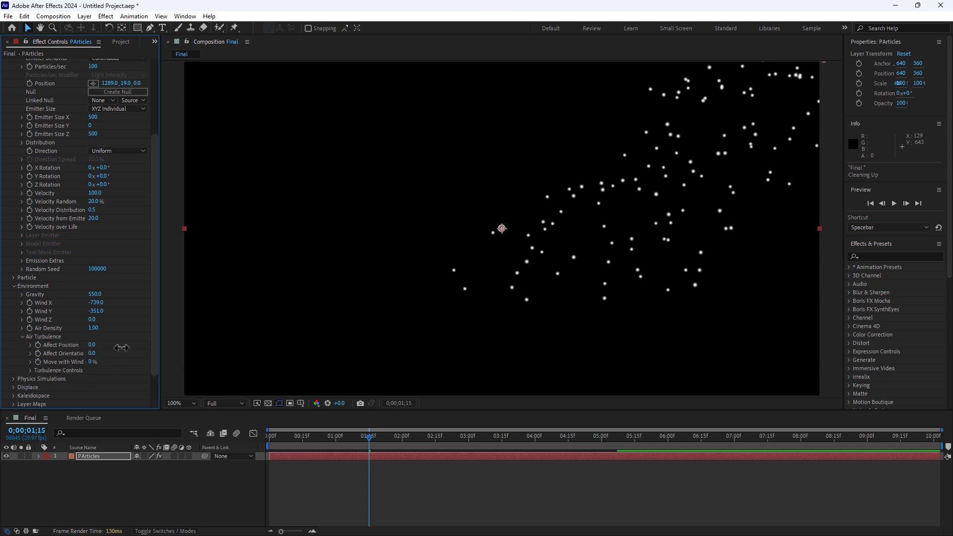
pyautogui.moveTo(121, 348); pyautogui.dragTo(174, 344)
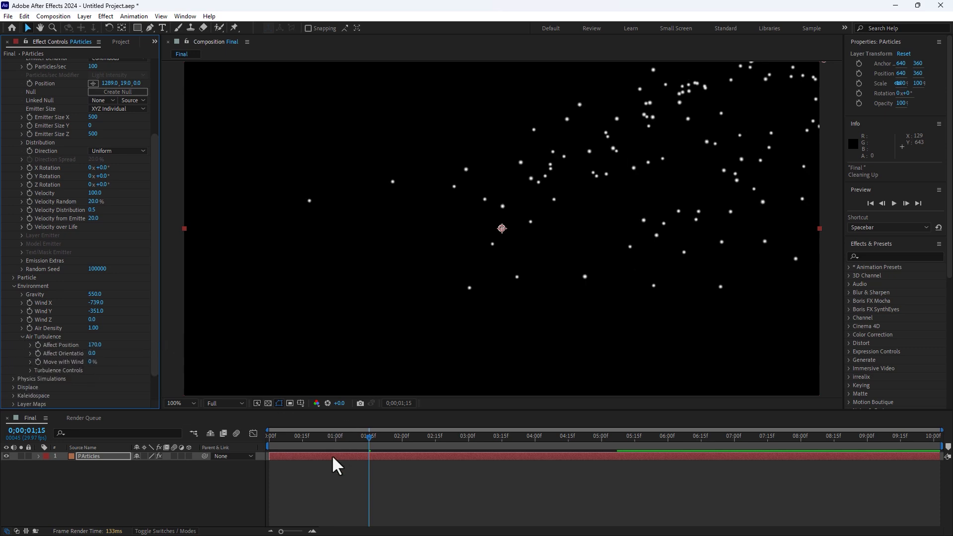
# Step: Preview the windblown particle animation from 0;00;00;20
pyautogui.click(314, 440)
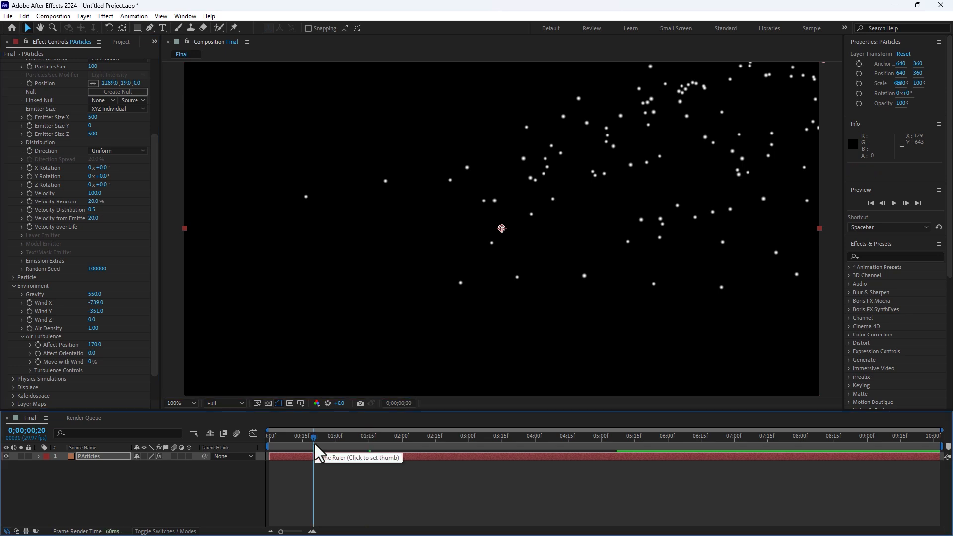
pyautogui.press('space')
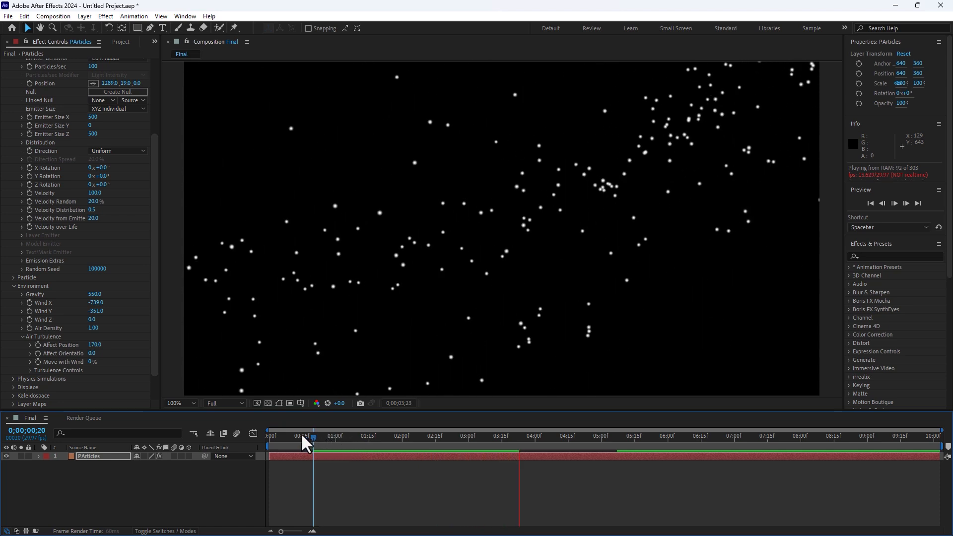
pyautogui.press('space')
pyautogui.press('space')
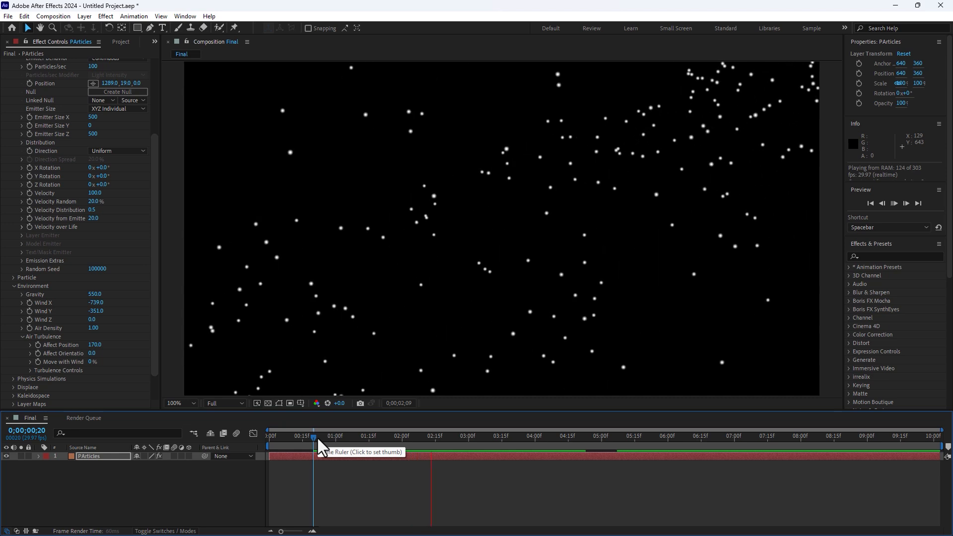
pyautogui.press('space')
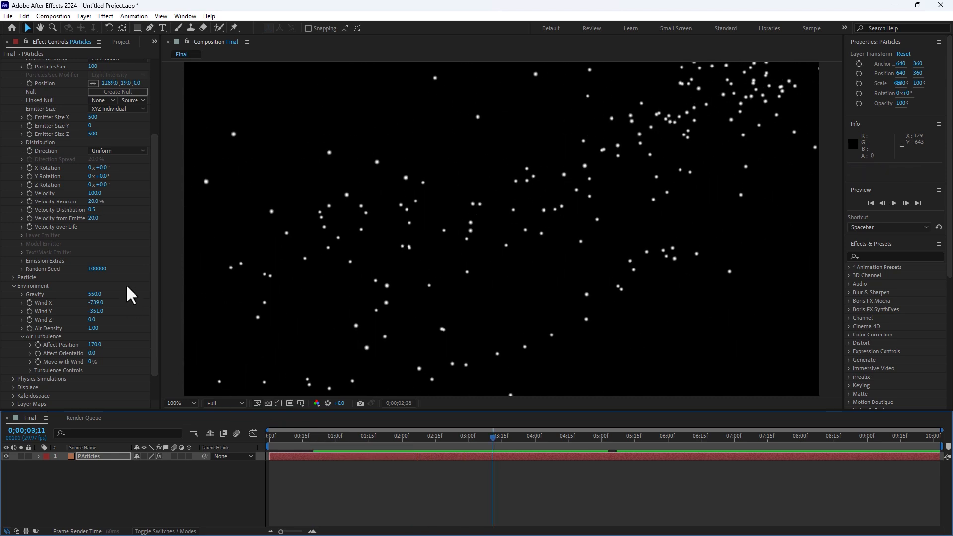
# Step: Lower the particles' Gravity to 250 and set Wind X to -400
pyautogui.click(94, 293)
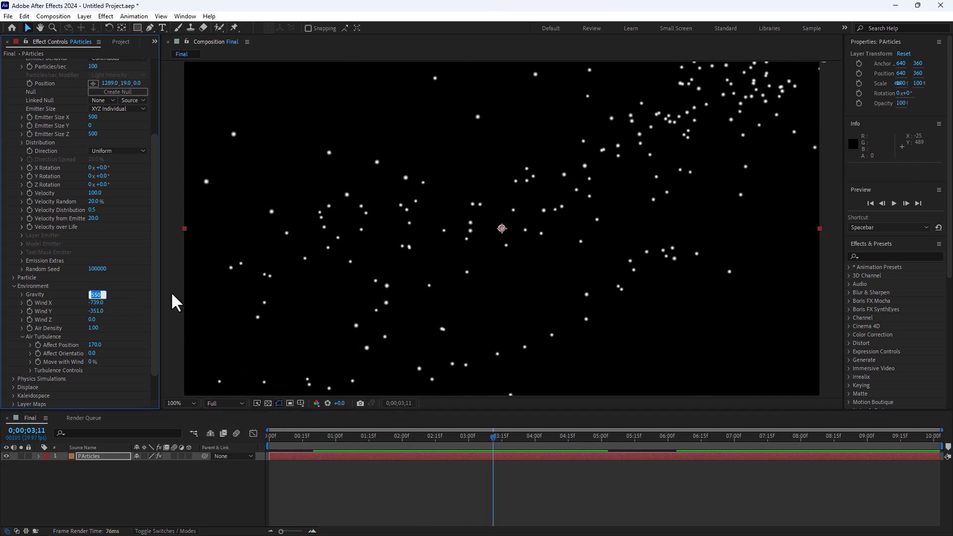
pyautogui.write('250')
pyautogui.press('Return')
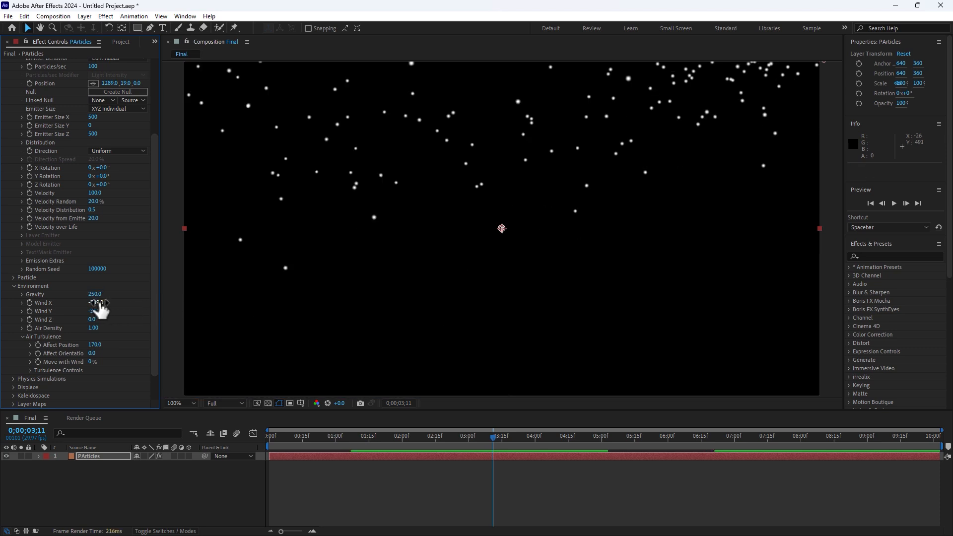
pyautogui.click(98, 303)
pyautogui.write('-400')
pyautogui.press('Return')
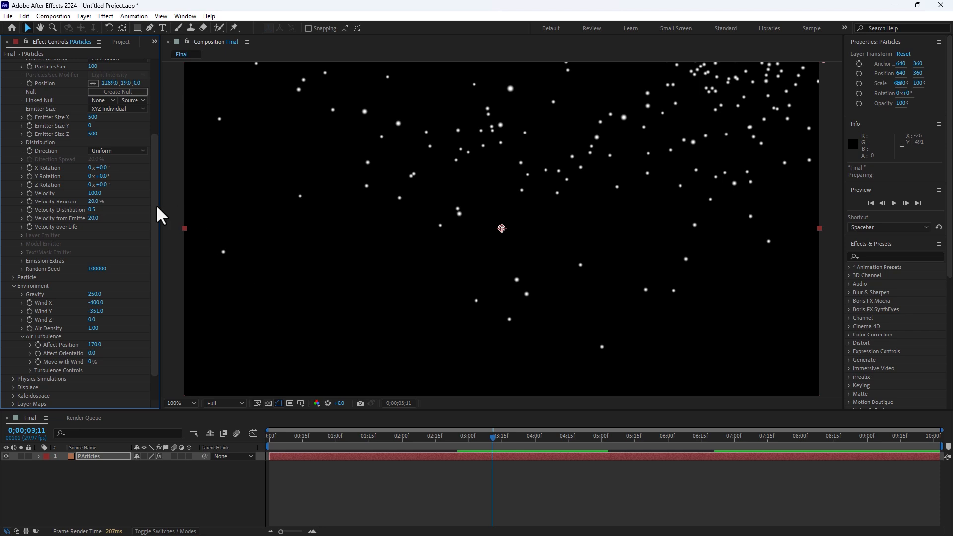
# Step: Set the particle type to Sprite in Particular's Particle settings
pyautogui.moveTo(156, 204); pyautogui.dragTo(153, 247)
pyautogui.click(13, 244)
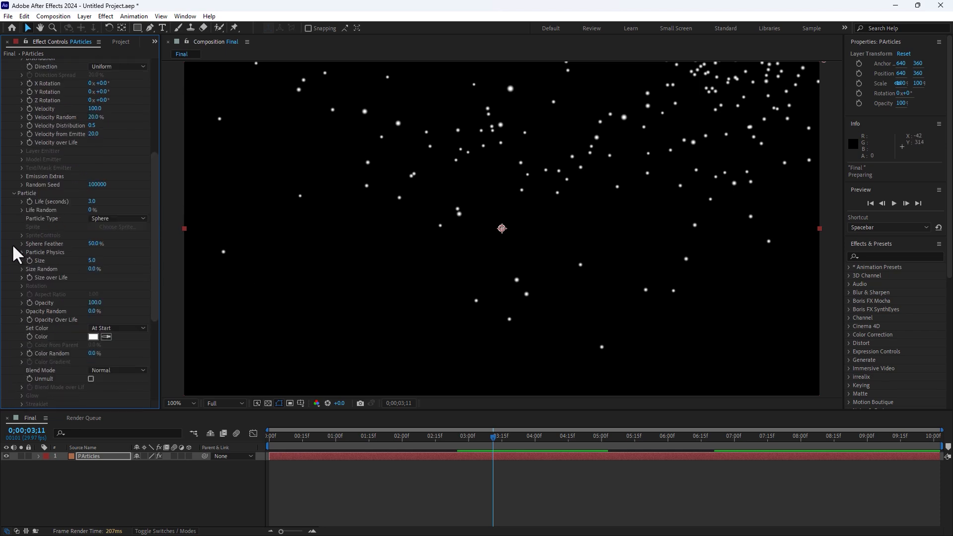
pyautogui.click(102, 218)
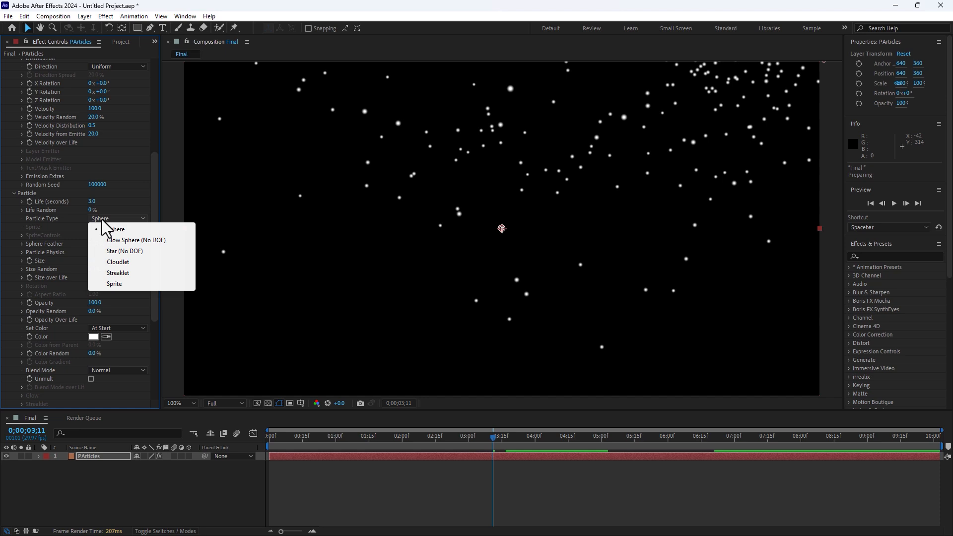
pyautogui.click(119, 283)
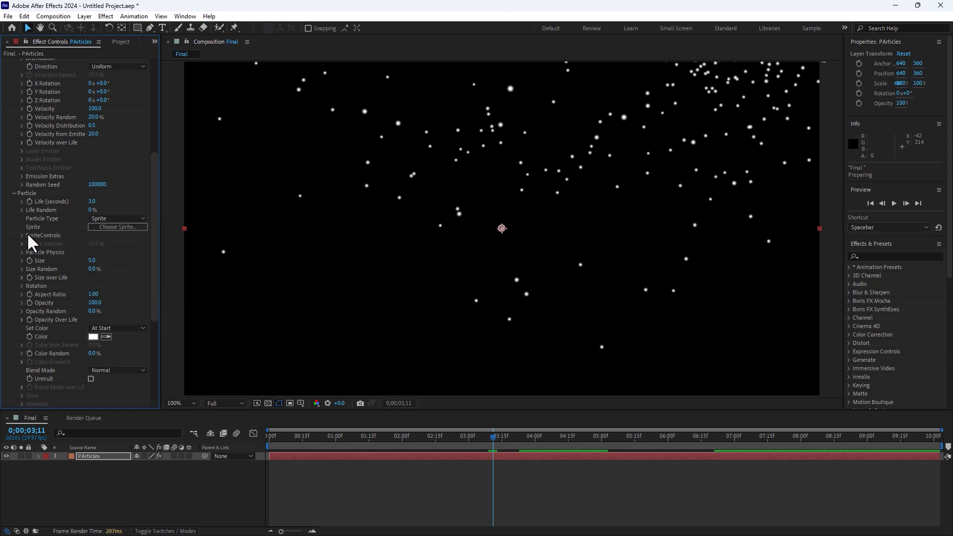
# Step: Browse the sprite library and apply the Spinning Leaf 1 sprite to the particles
pyautogui.click(121, 227)
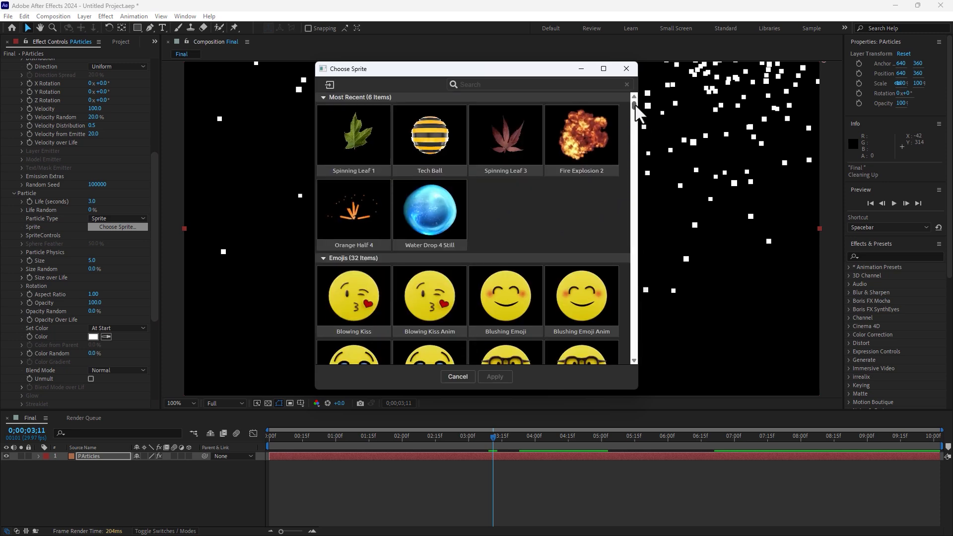
pyautogui.moveTo(633, 105); pyautogui.dragTo(632, 348)
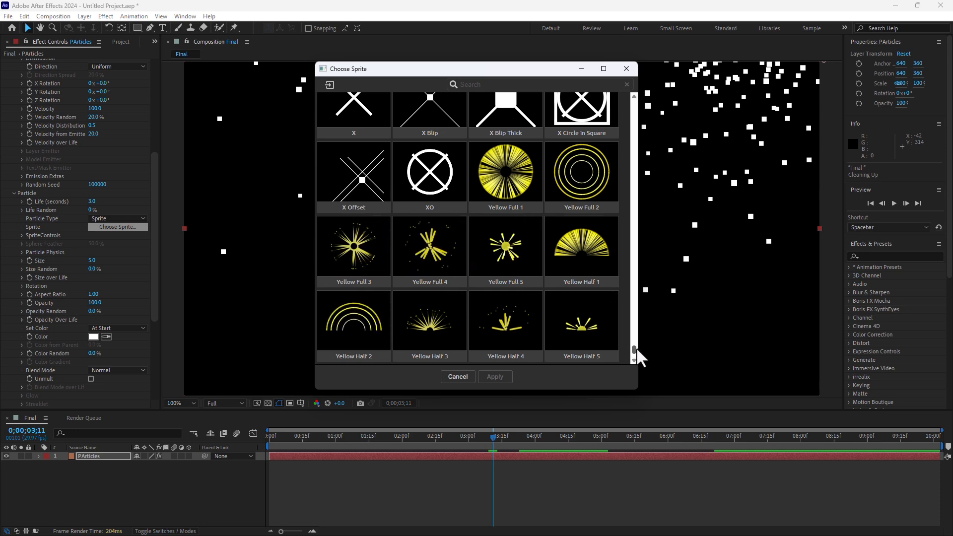
pyautogui.moveTo(634, 355); pyautogui.dragTo(638, 98)
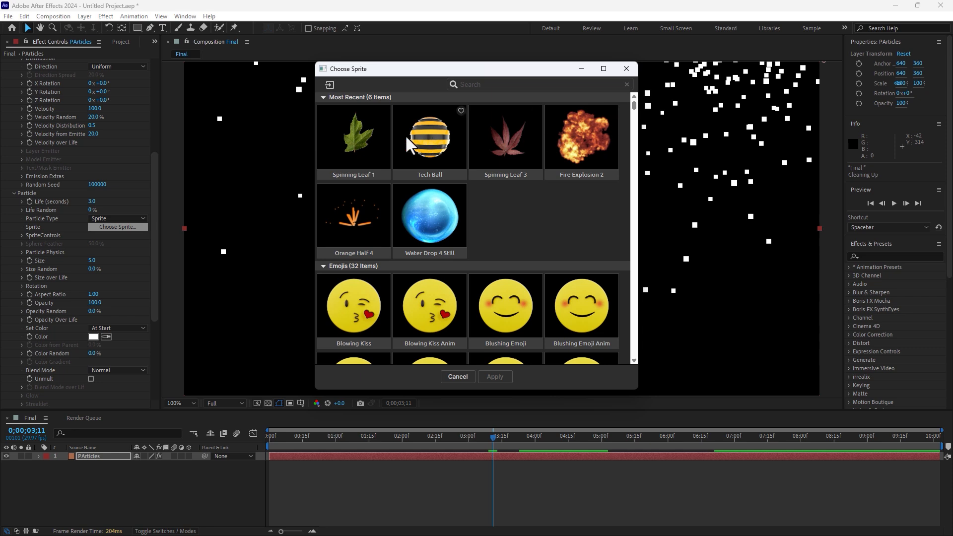
pyautogui.click(339, 130)
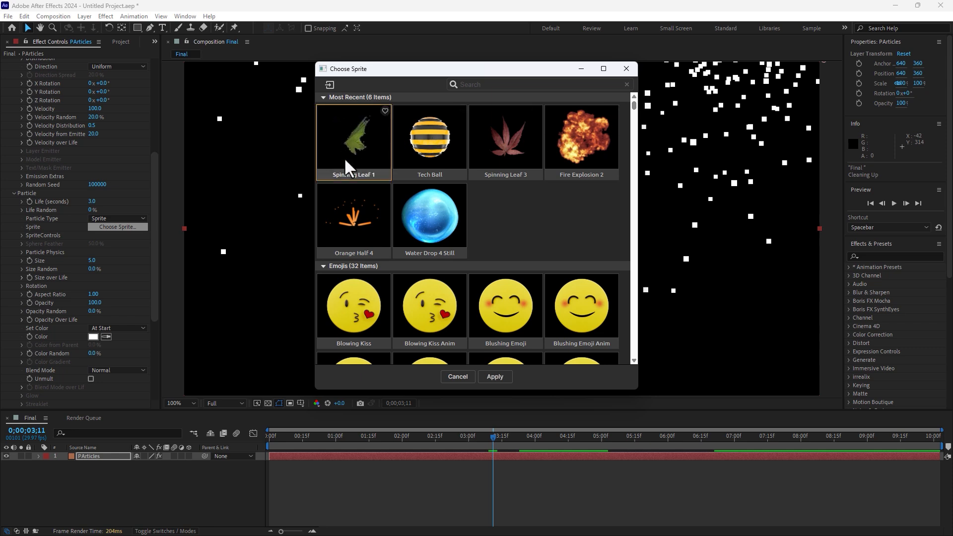
pyautogui.click(506, 379)
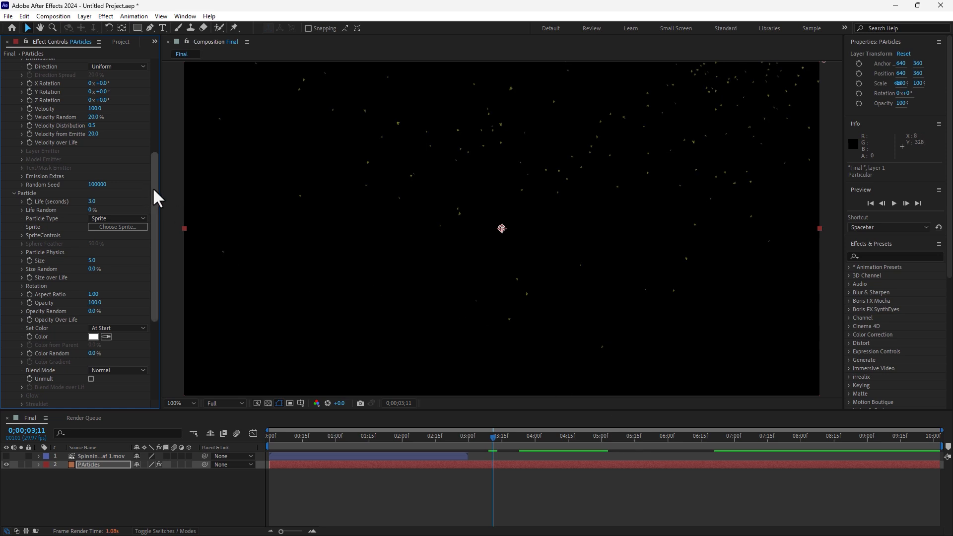
# Step: Set the leaf particles' Size Random to 55% and their Size to 38
pyautogui.moveTo(93, 269); pyautogui.dragTo(124, 266)
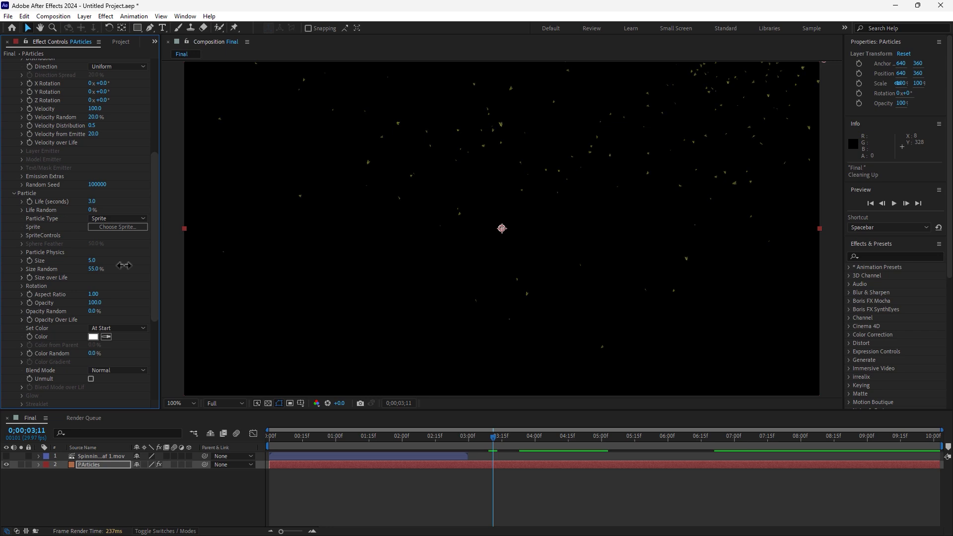
pyautogui.moveTo(92, 261); pyautogui.dragTo(109, 260)
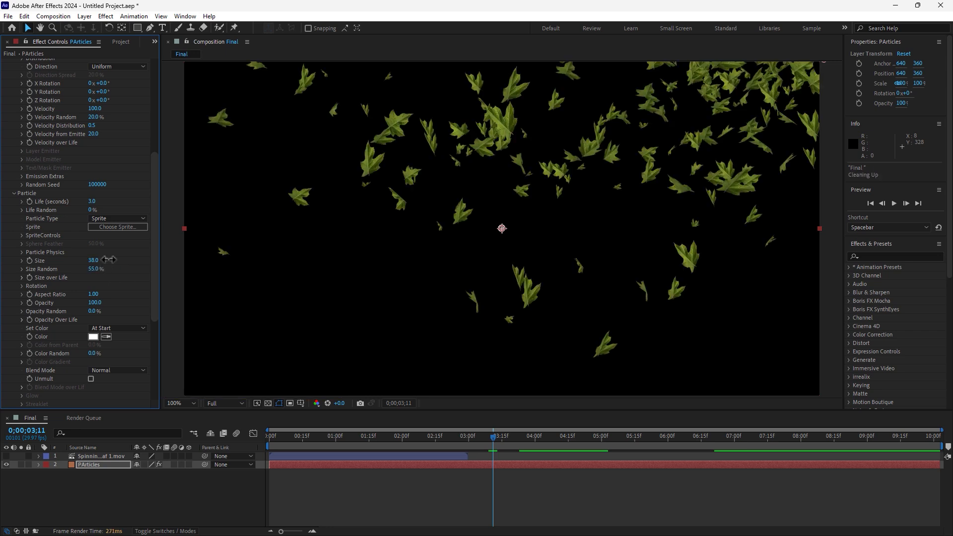
# Step: Lower the emitter's Particles/sec to thin out the leaves
pyautogui.moveTo(153, 204); pyautogui.dragTo(164, 79)
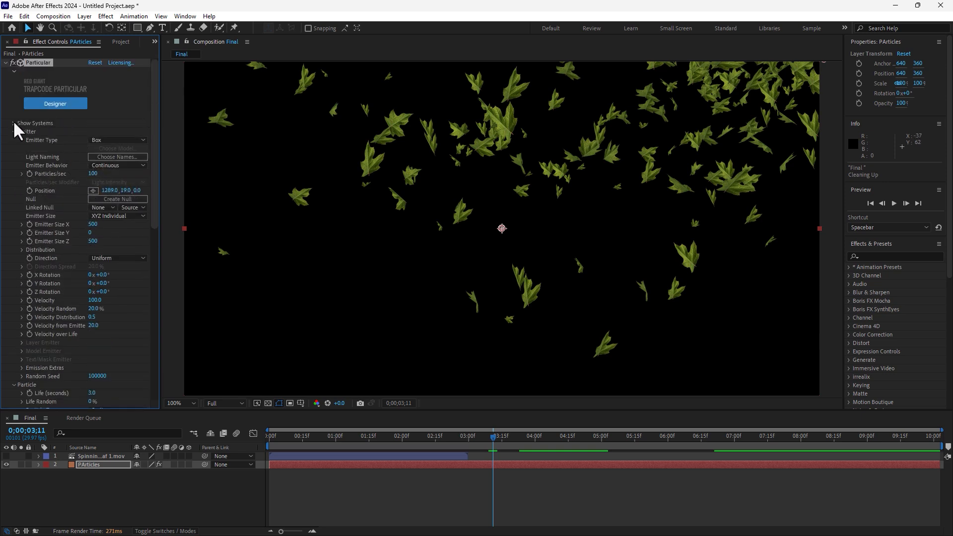
pyautogui.click(93, 174)
pyautogui.write('5')
pyautogui.press('Return')
# Step: Apply the Linear Slope curve preset to the particles' Size over Life
pyautogui.moveTo(154, 139); pyautogui.dragTo(149, 251)
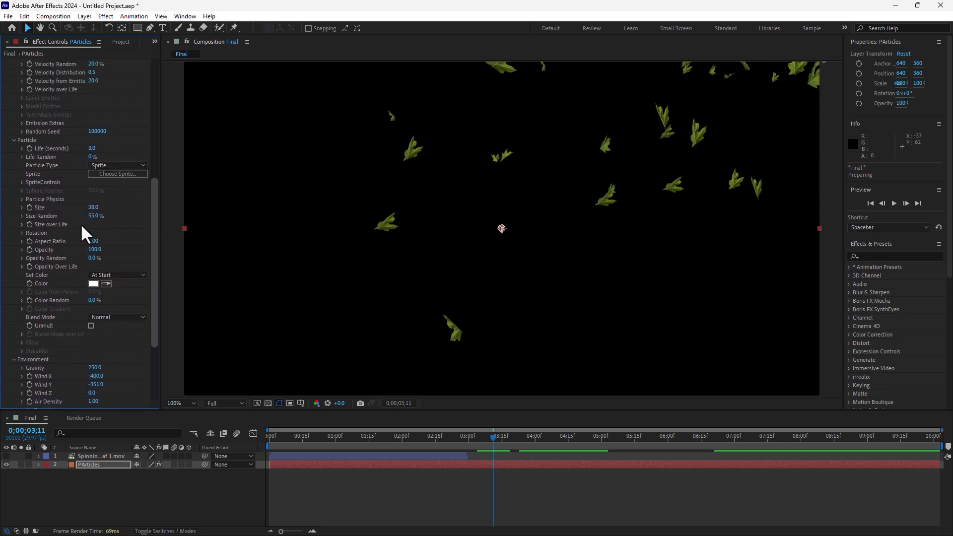
pyautogui.click(21, 223)
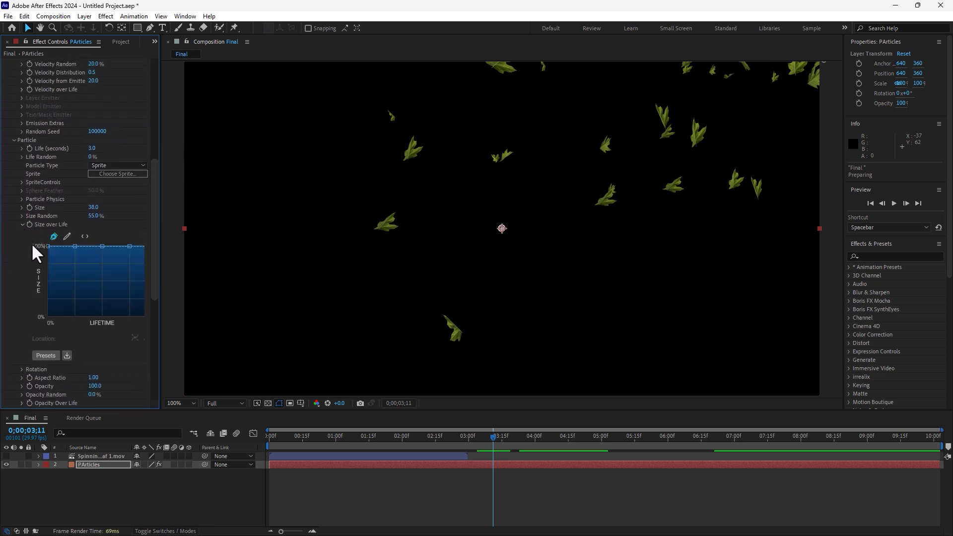
pyautogui.click(43, 355)
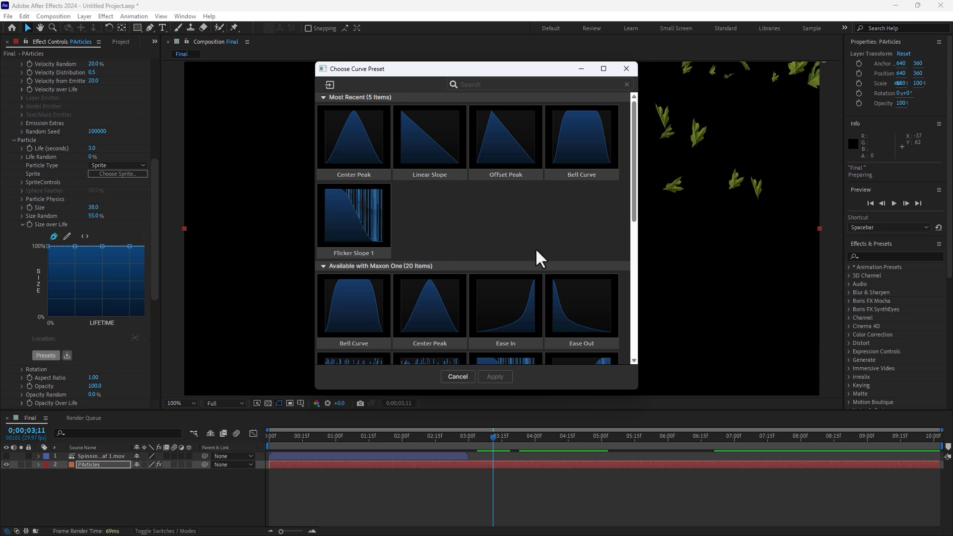
pyautogui.click(416, 130)
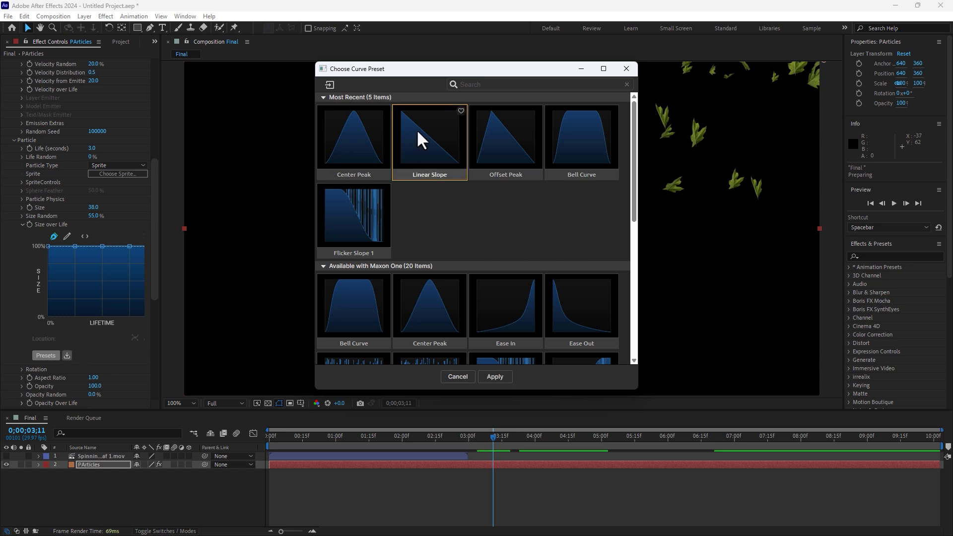
pyautogui.click(495, 377)
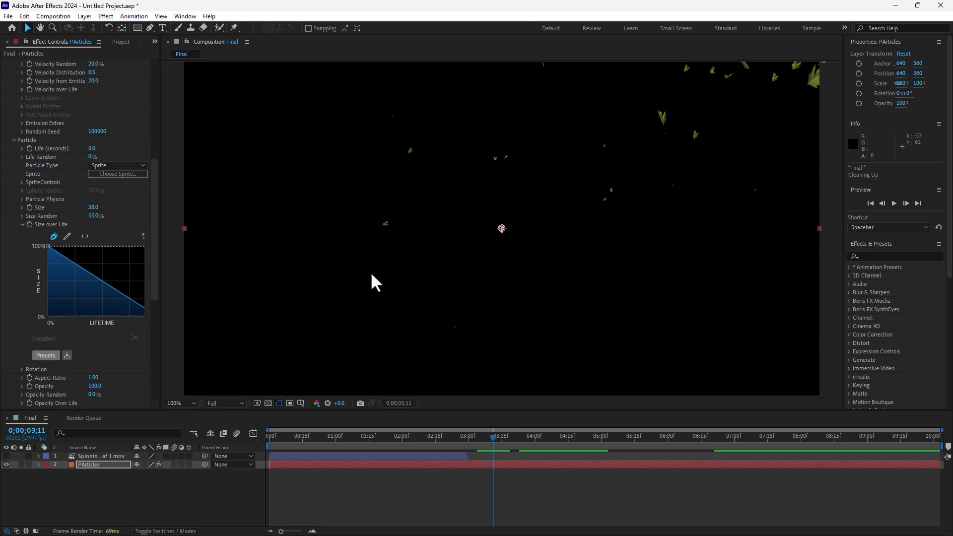
# Step: Apply the Center Peak curve preset to the particles' Size over Life
pyautogui.click(43, 355)
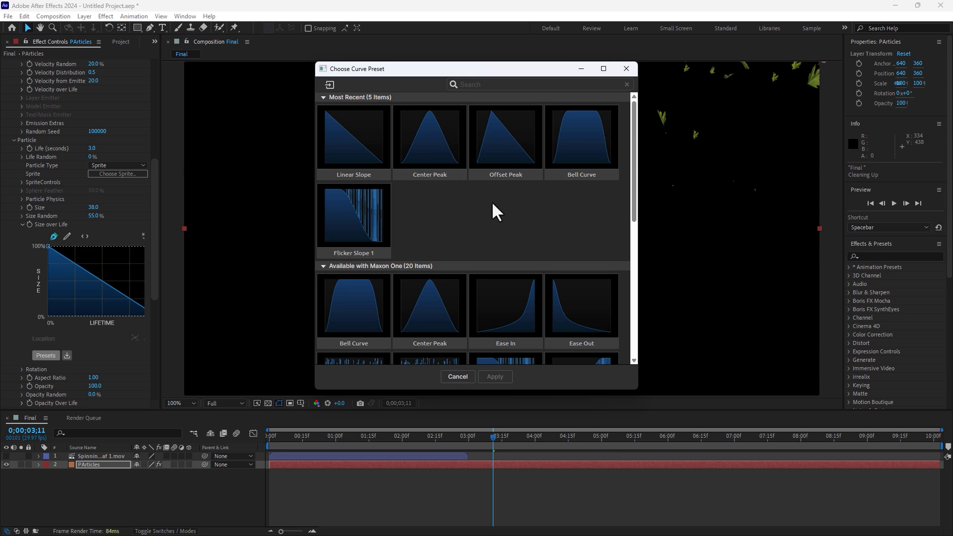
pyautogui.moveTo(413, 67); pyautogui.dragTo(659, 100)
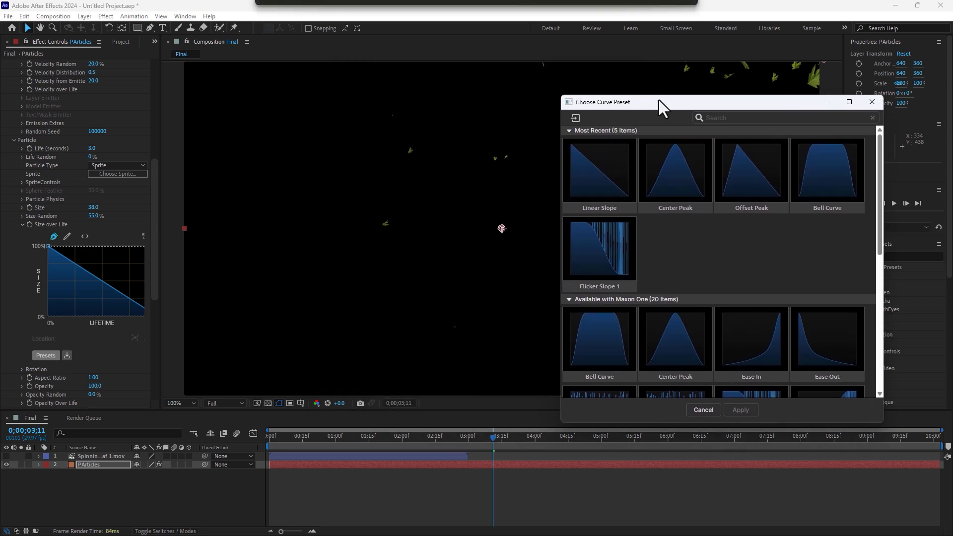
pyautogui.click(669, 176)
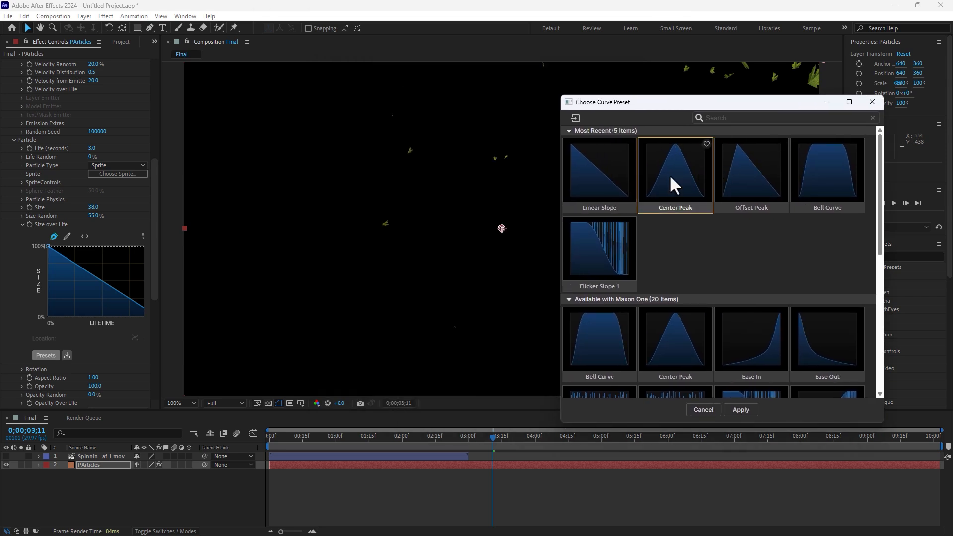
pyautogui.click(740, 409)
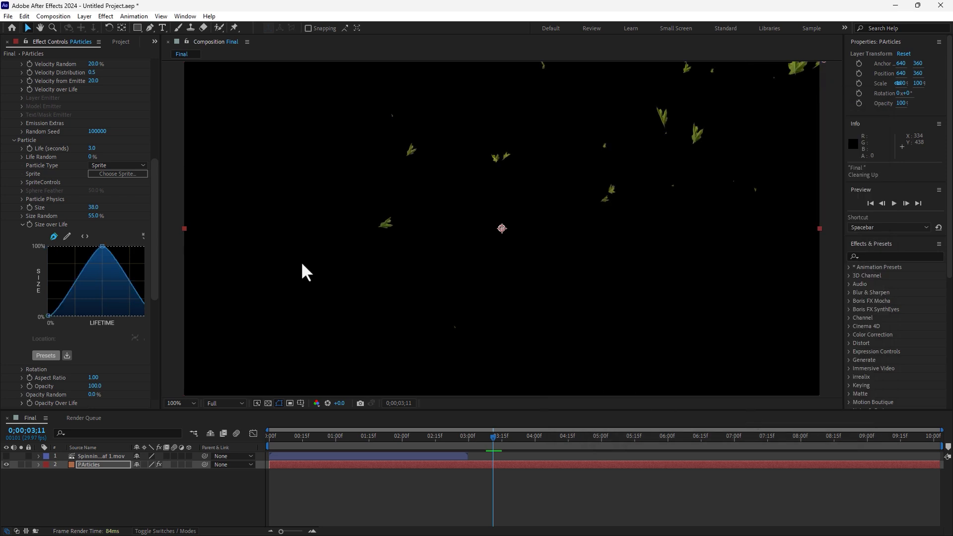
# Step: Apply the Bell Curve preset to the particles' Opacity Over Life
pyautogui.scroll(-3, 156, 287)
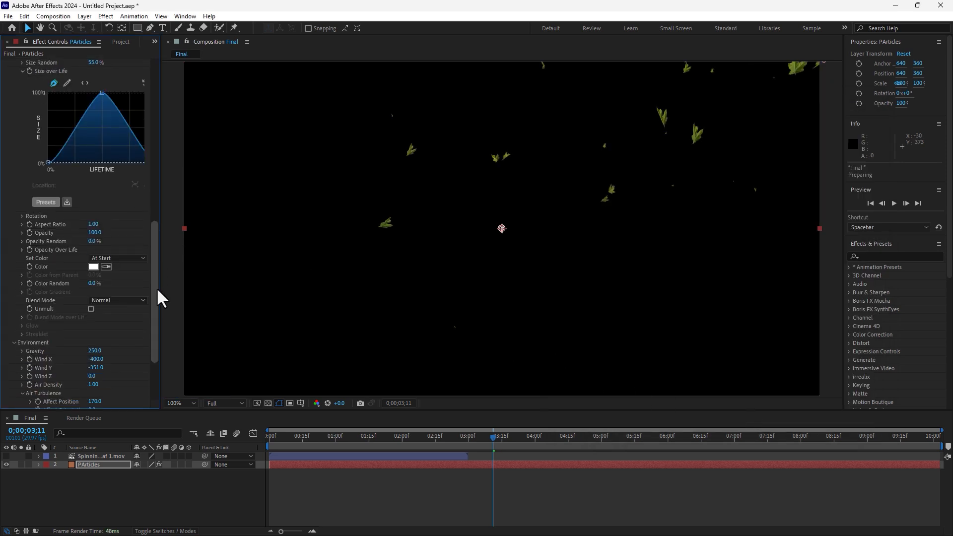
pyautogui.click(22, 250)
pyautogui.click(49, 380)
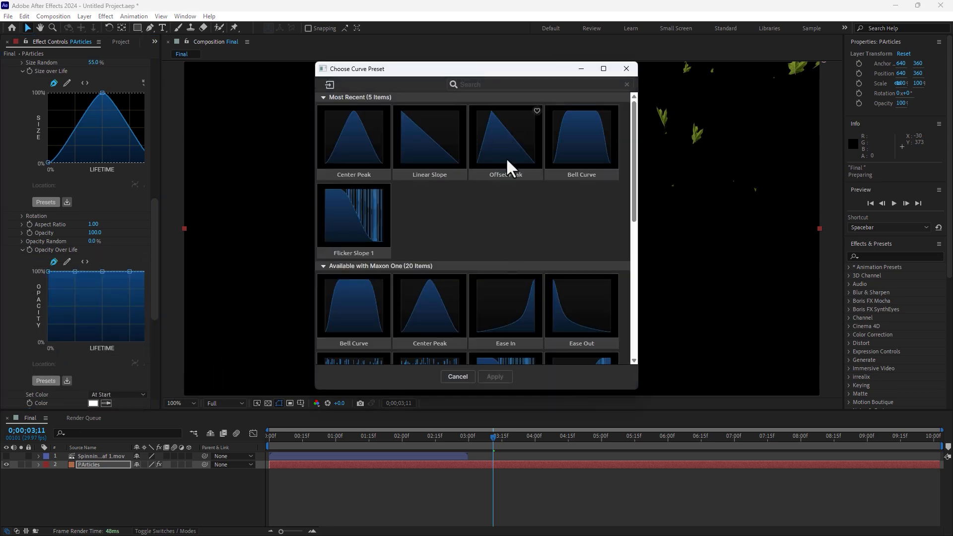
pyautogui.click(580, 133)
pyautogui.click(495, 376)
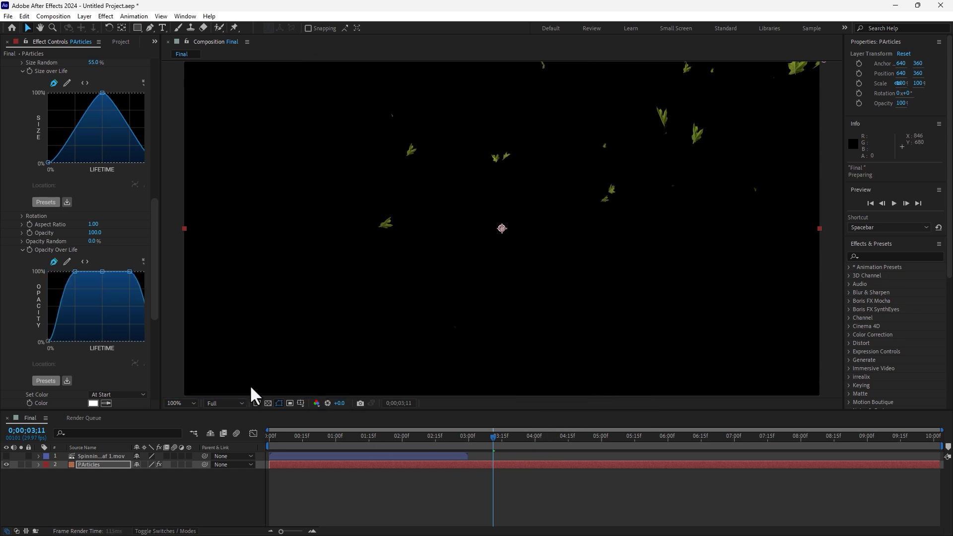
# Step: Preview the leaf animation from the start of the composition and stop at 0;00;04;20
pyautogui.click(237, 448)
pyautogui.press('Home')
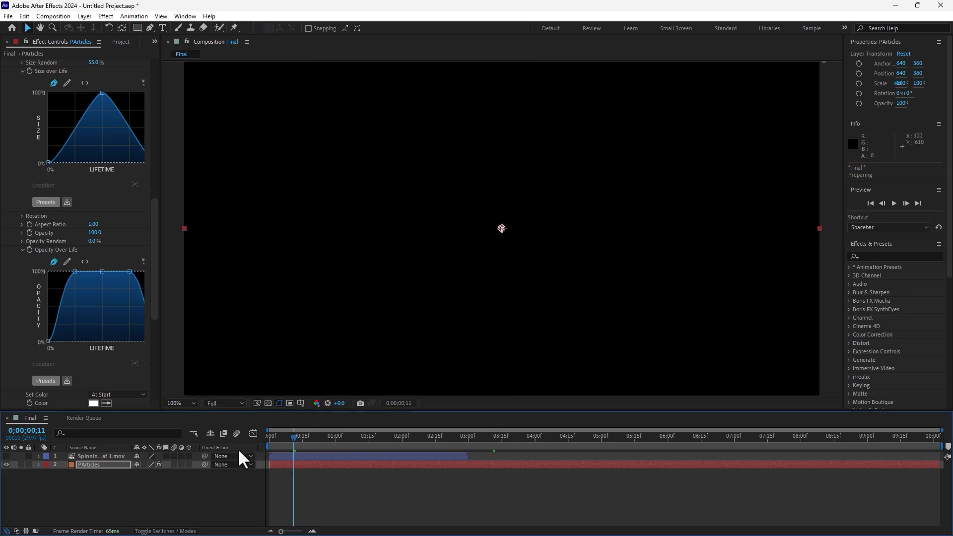
pyautogui.press('space')
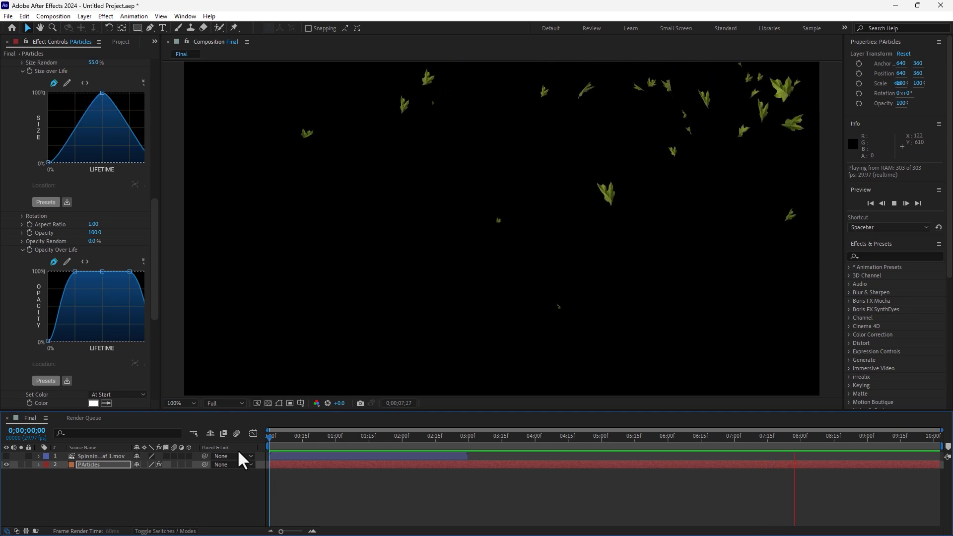
pyautogui.click(579, 436)
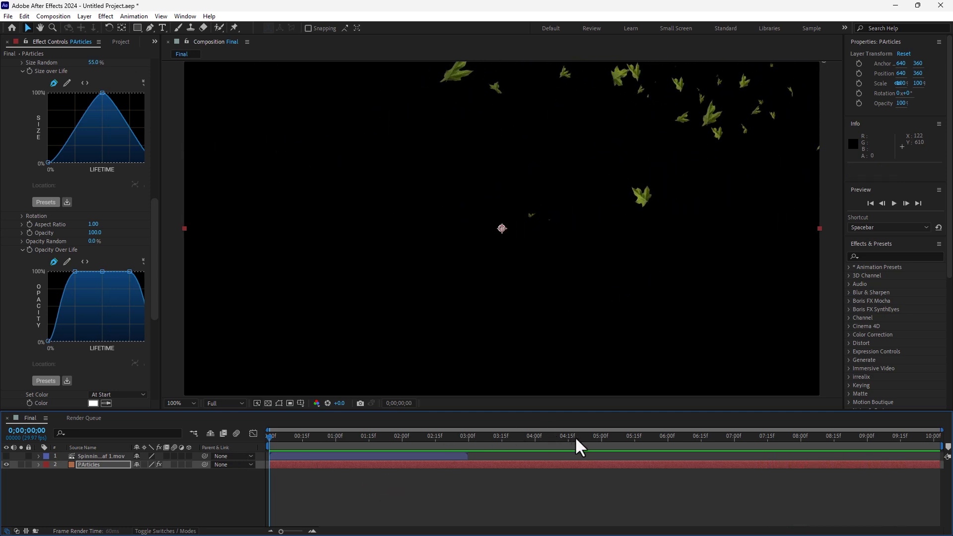
# Step: Set the particles' Life to 5 seconds
pyautogui.moveTo(155, 237); pyautogui.dragTo(156, 148)
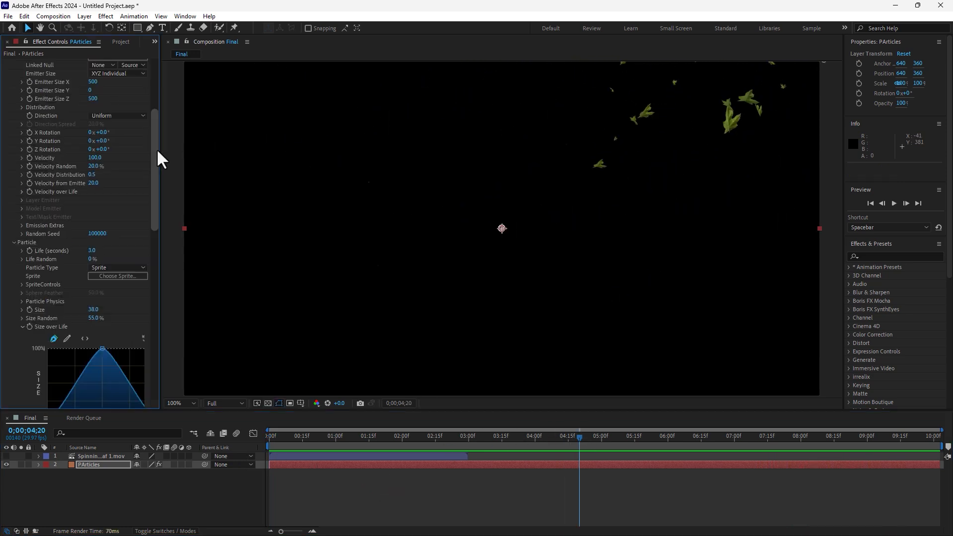
pyautogui.click(91, 250)
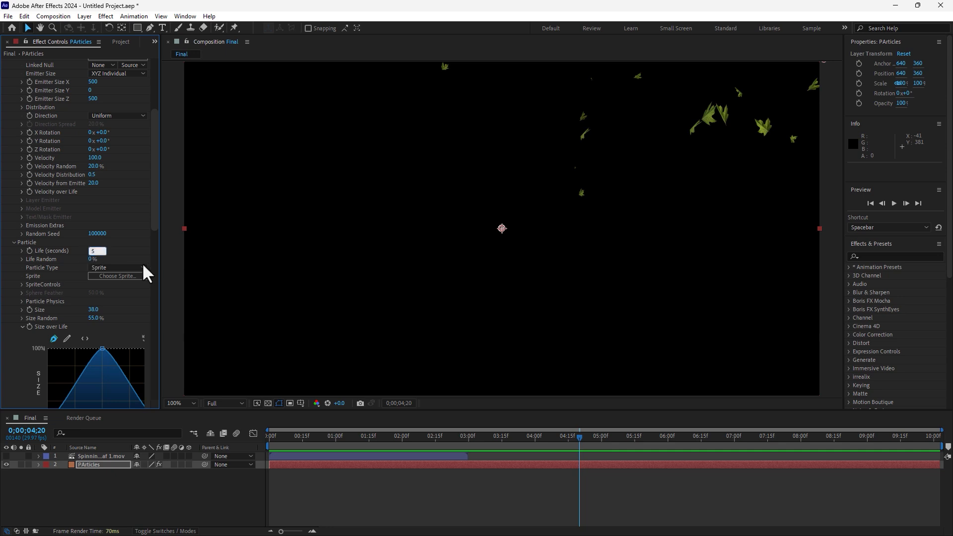
pyautogui.press('Return')
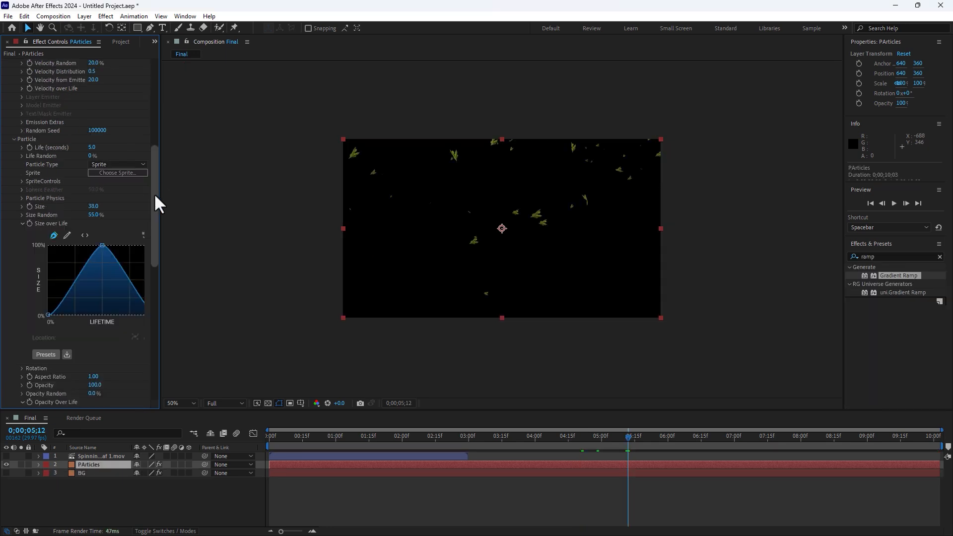
# Step: Set the emitter's Particles/sec to 50
pyautogui.moveTo(154, 193); pyautogui.dragTo(160, 117)
pyautogui.click(92, 151)
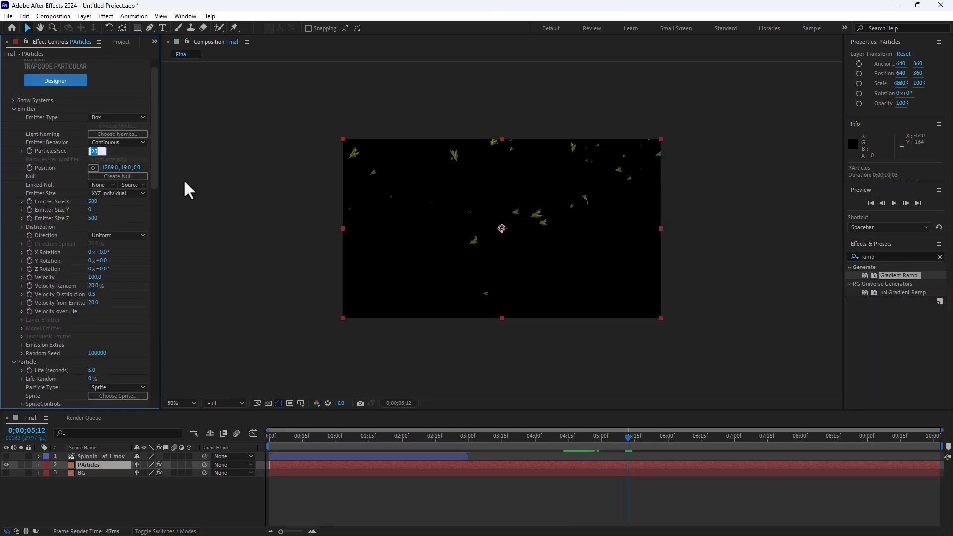
pyautogui.write('50')
pyautogui.press('Return')
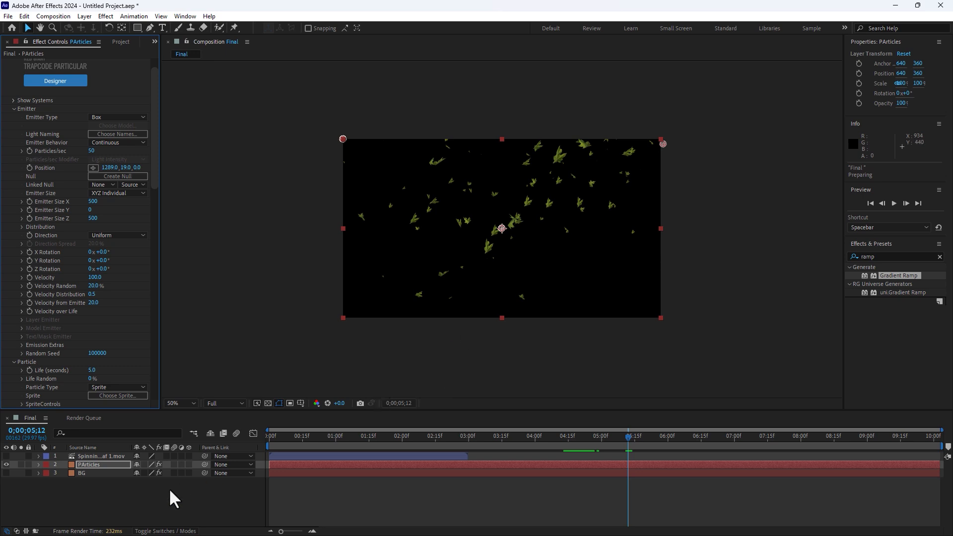
# Step: Create a new solid layer named floor, 2000 px wide and 2000 px high
pyautogui.rightClick(142, 496)
pyautogui.moveTo(185, 376)
pyautogui.click(300, 397)
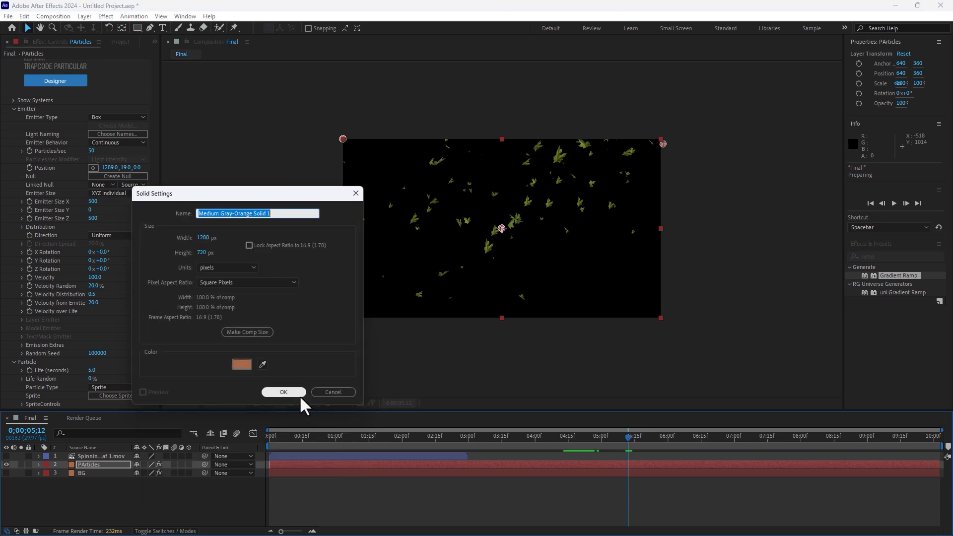
pyautogui.write('floor')
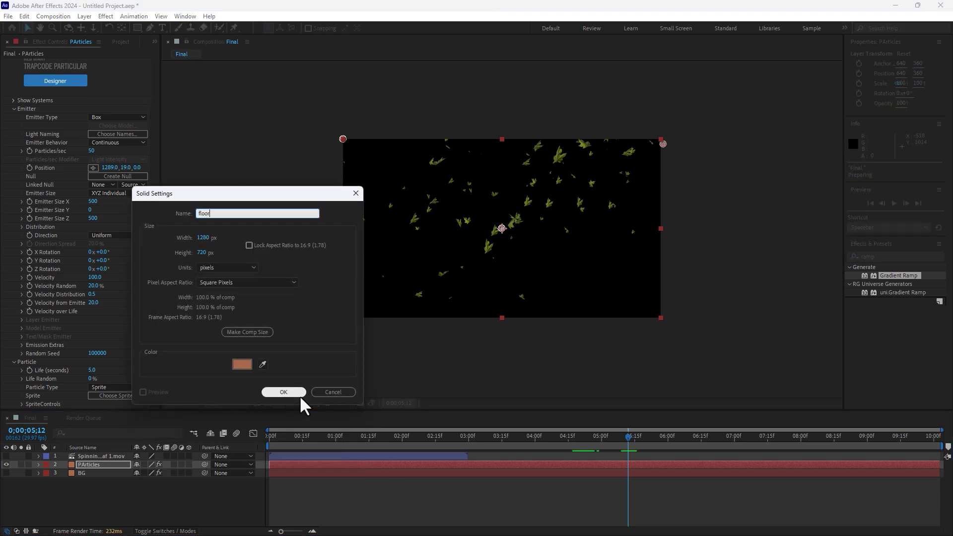
pyautogui.click(204, 237)
pyautogui.write('2000')
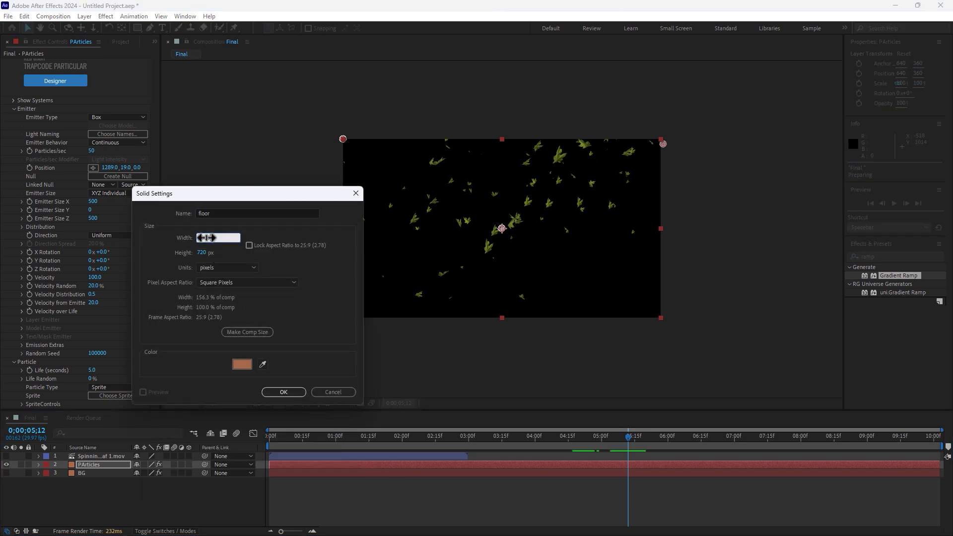
pyautogui.press('Tab')
pyautogui.write('2000')
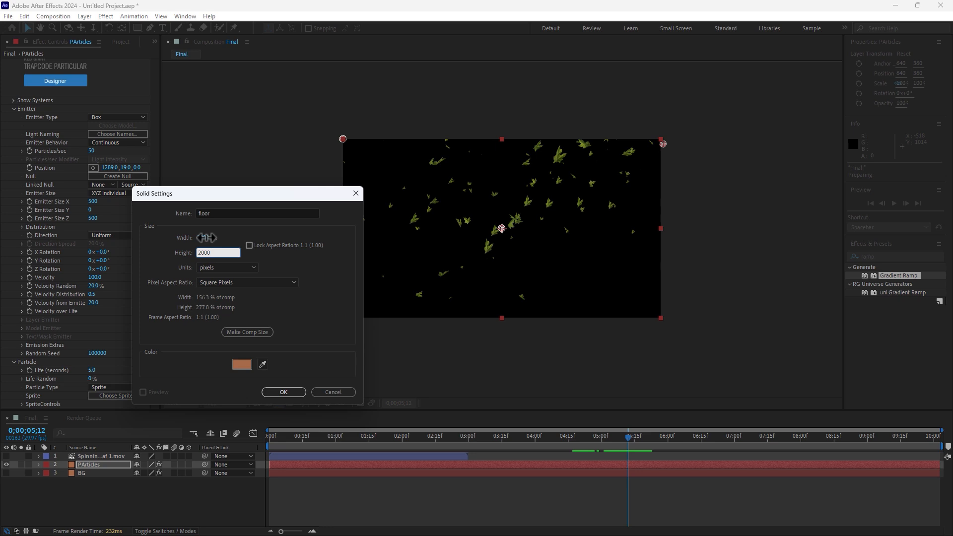
pyautogui.click(269, 395)
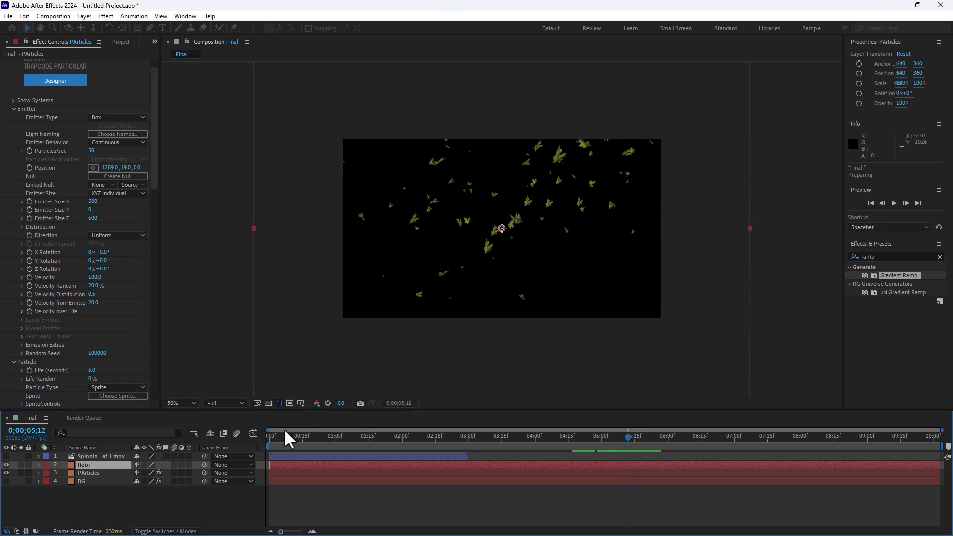
# Step: Make floor a 3D layer lying flat at X orientation 270° and Y position 588, and stack it below BG
pyautogui.click(189, 464)
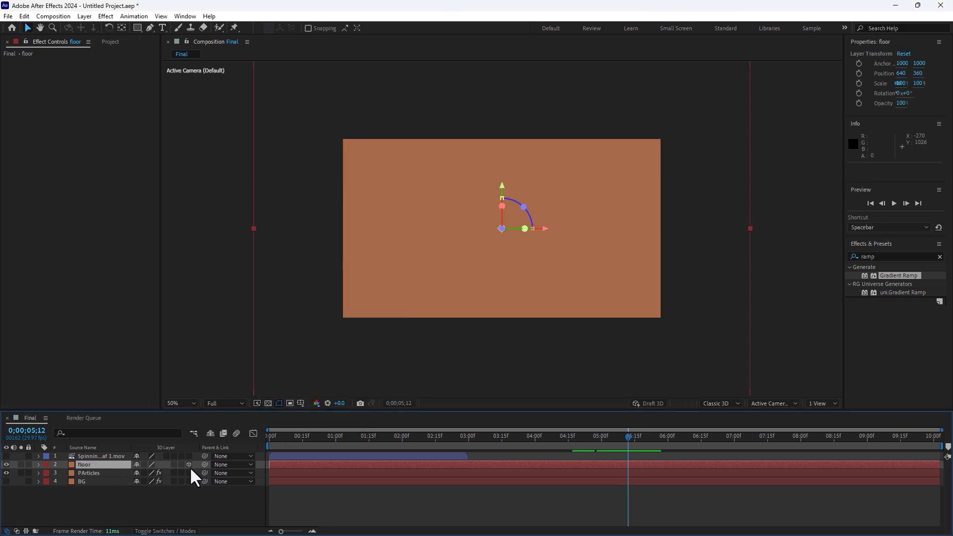
pyautogui.press('w')
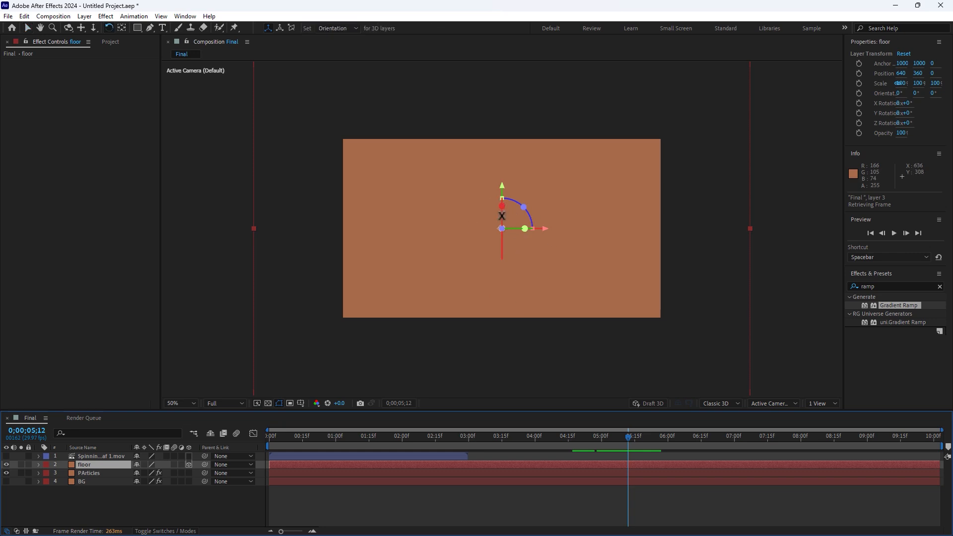
pyautogui.moveTo(504, 215); pyautogui.dragTo(502, 282)
pyautogui.press('v')
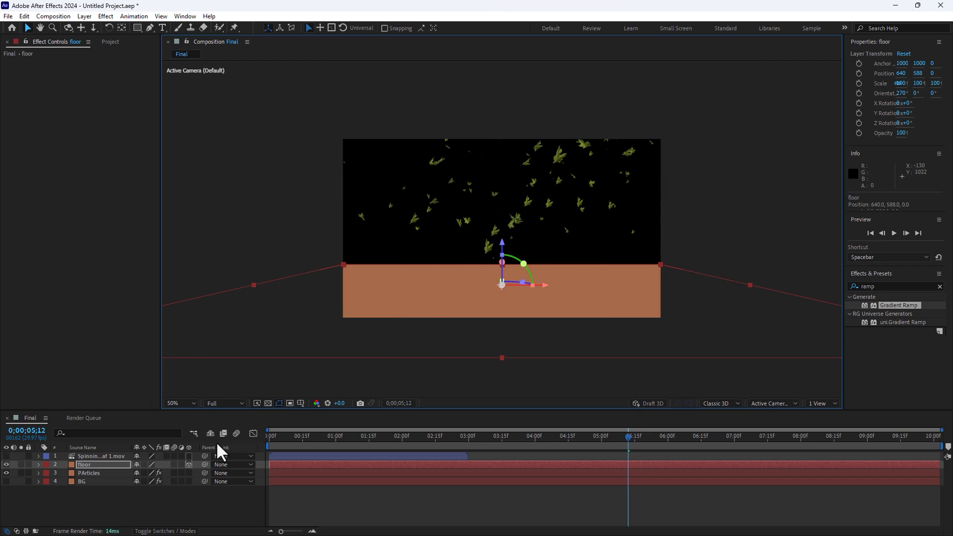
pyautogui.moveTo(91, 464); pyautogui.dragTo(89, 502)
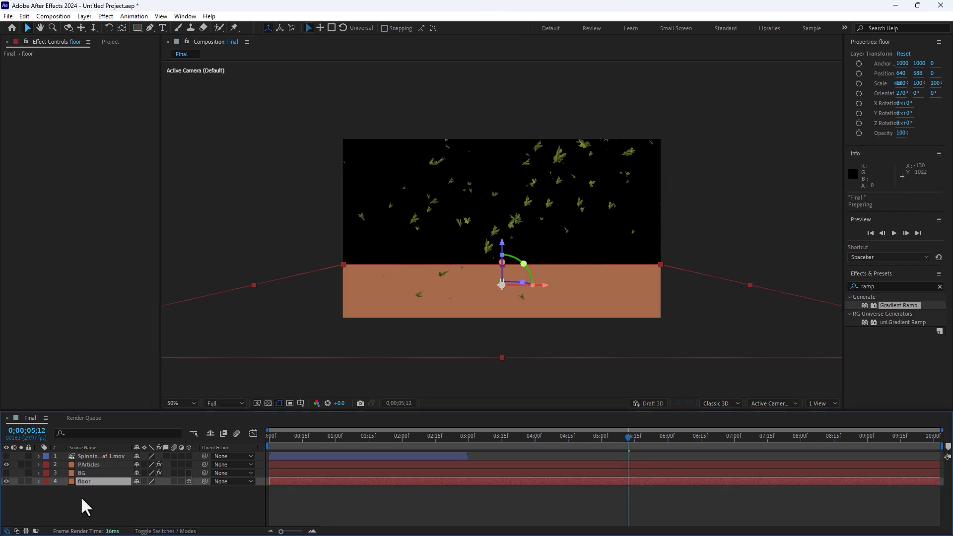
# Step: Enable Bounce in the PArticles layer's Particular physics simulations and choose floor as Bounce Layer 1
pyautogui.click(94, 464)
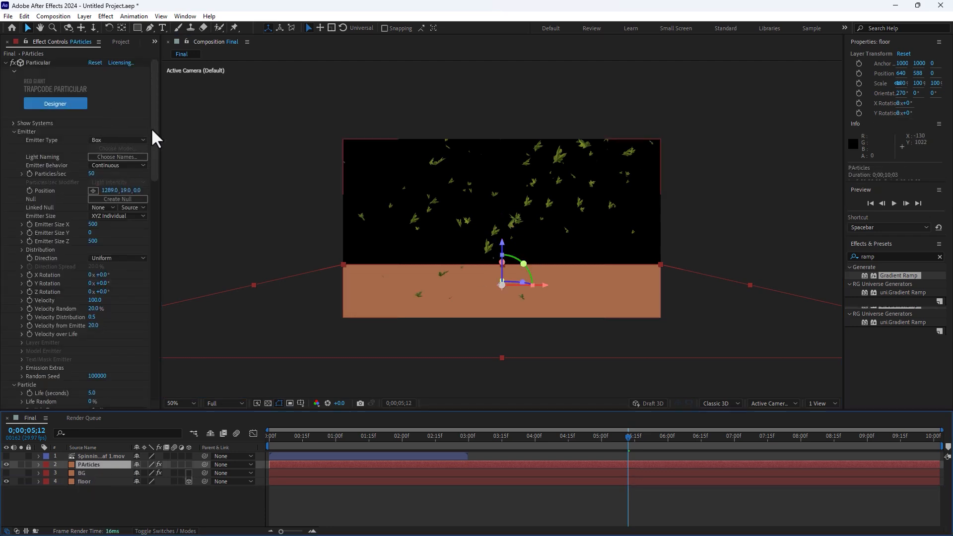
pyautogui.moveTo(150, 127); pyautogui.dragTo(144, 371)
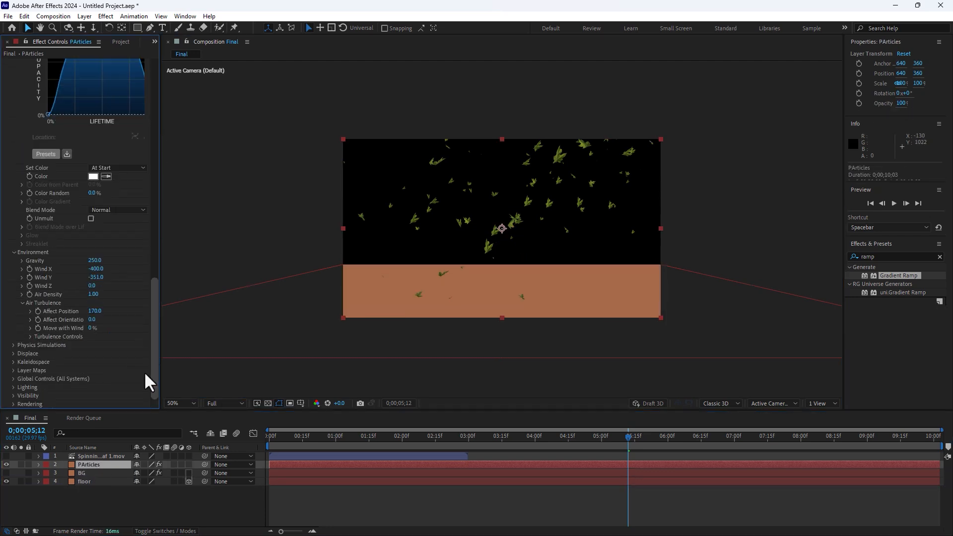
pyautogui.click(13, 345)
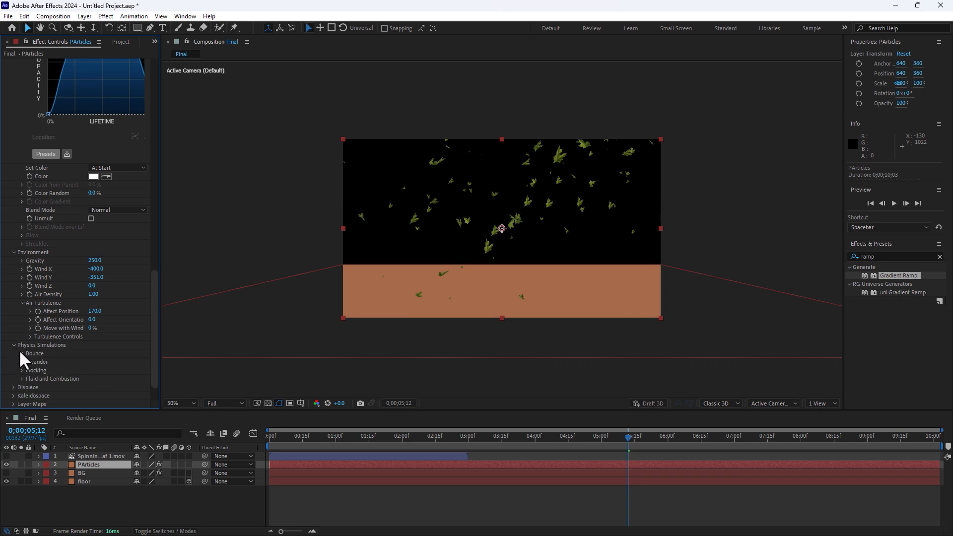
pyautogui.click(20, 352)
pyautogui.click(90, 353)
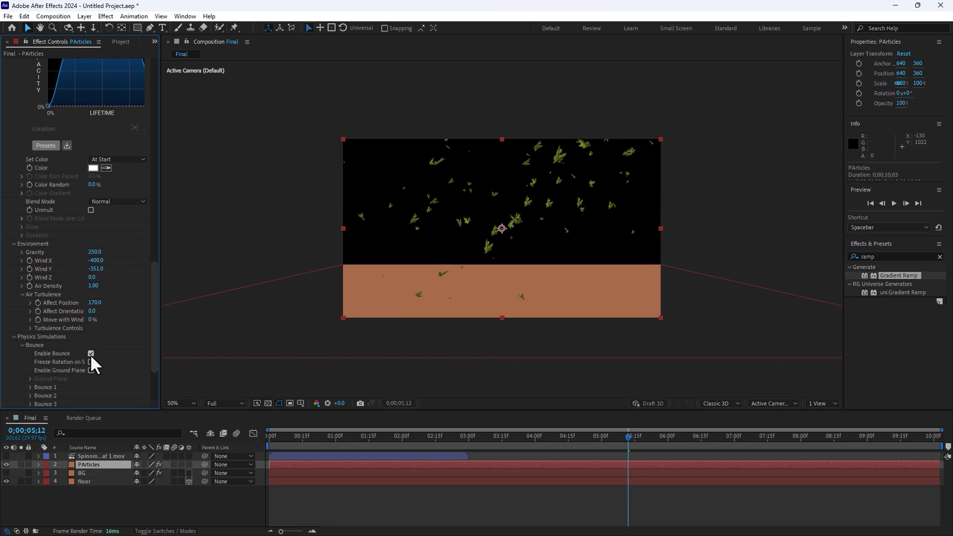
pyautogui.click(30, 387)
pyautogui.scroll(-3, 27, 386)
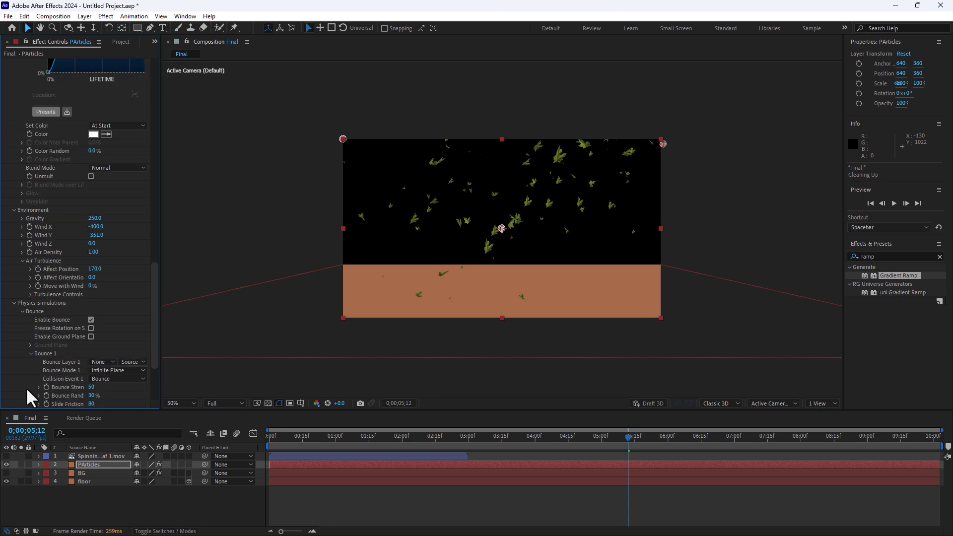
pyautogui.click(99, 360)
pyautogui.click(124, 421)
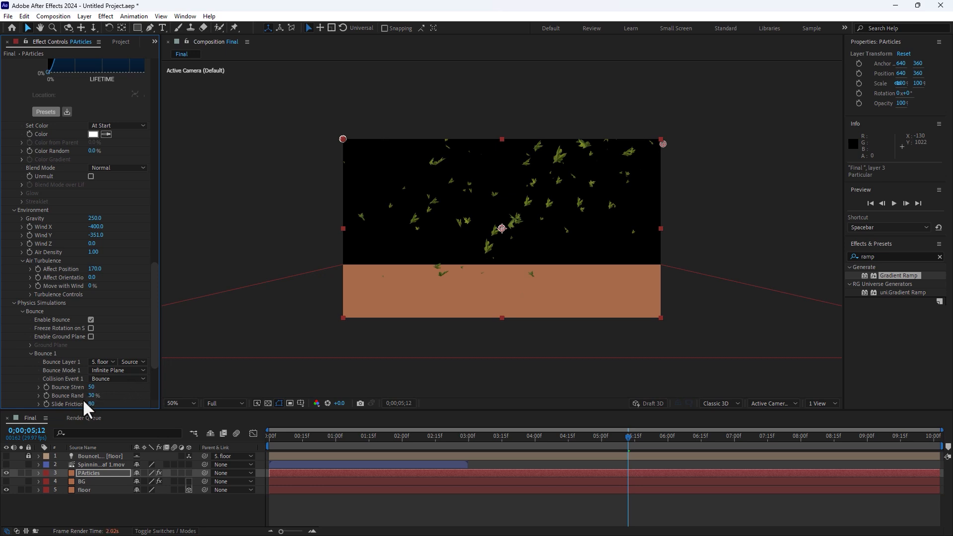
# Step: Set the Bounce Strength of Bounce 1 to 8
pyautogui.click(91, 387)
pyautogui.write('8')
pyautogui.press('Tab')
pyautogui.press('Tab')
pyautogui.press('Return')
# Step: Set the particles' Life to 10 seconds and hide the floor layer
pyautogui.moveTo(149, 340); pyautogui.dragTo(192, 121)
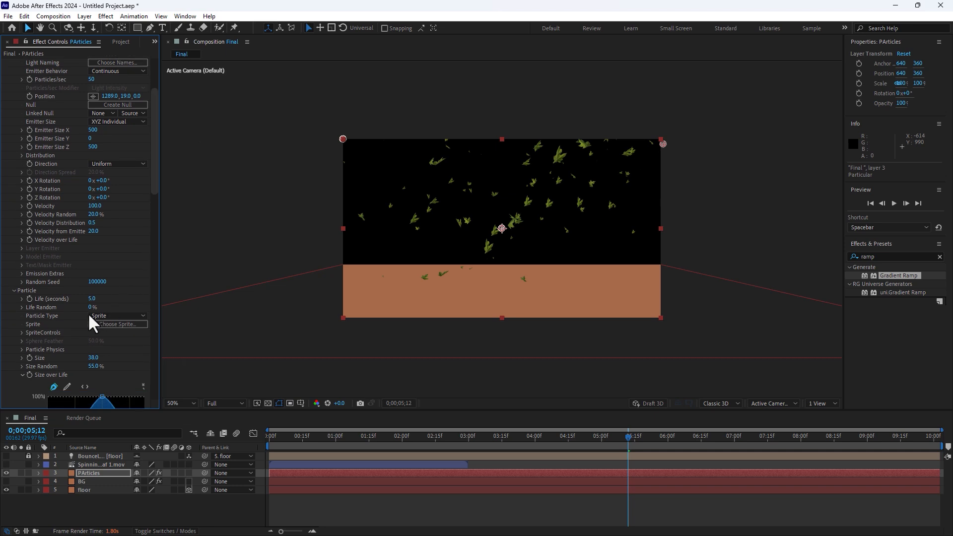
pyautogui.click(92, 298)
pyautogui.press('Return')
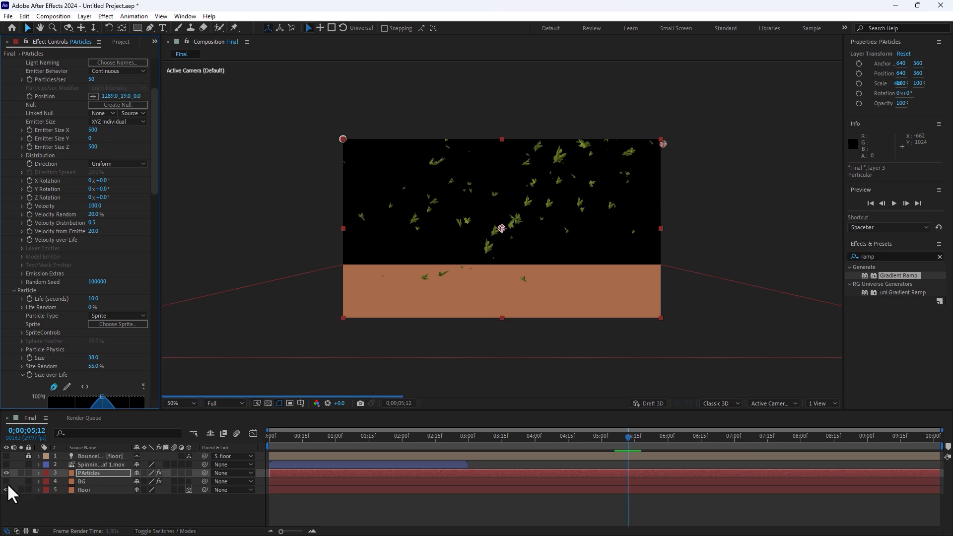
pyautogui.click(6, 490)
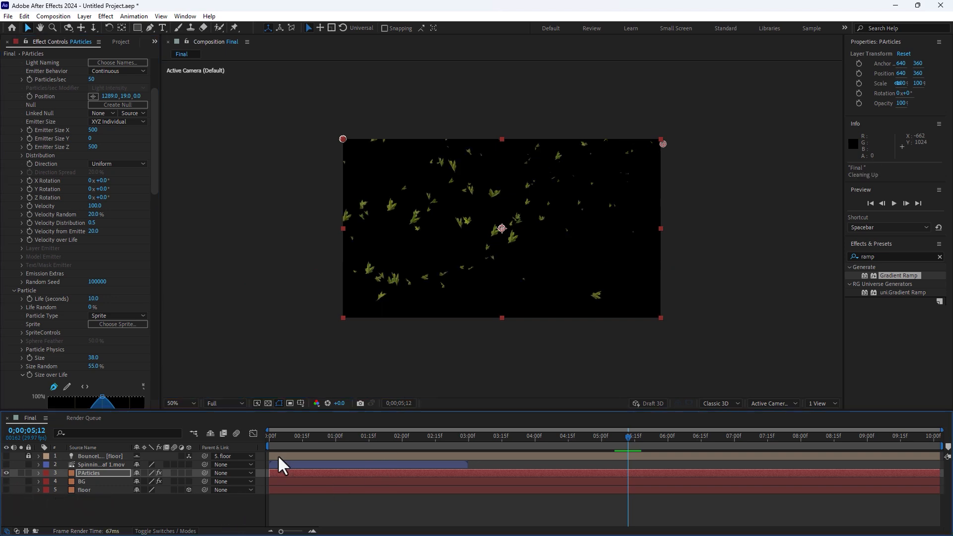
# Step: Increase the leaf particles' Size to 81
pyautogui.moveTo(150, 165); pyautogui.dragTo(154, 296)
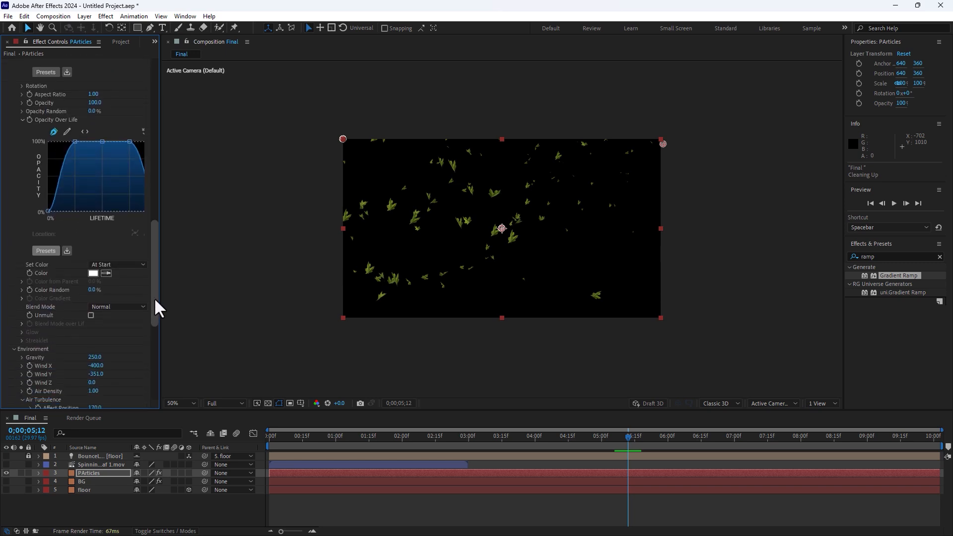
pyautogui.scroll(5, 155, 263)
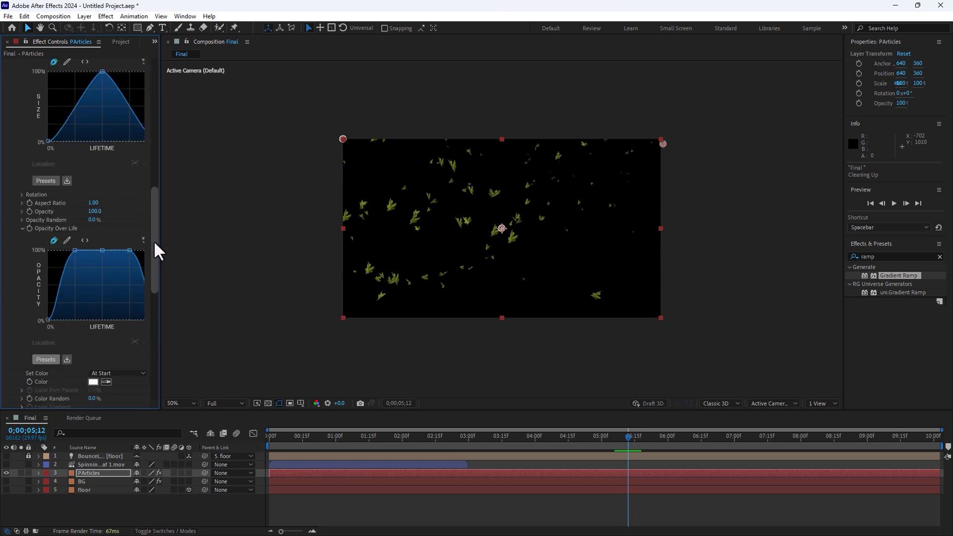
pyautogui.moveTo(154, 269); pyautogui.dragTo(177, 207)
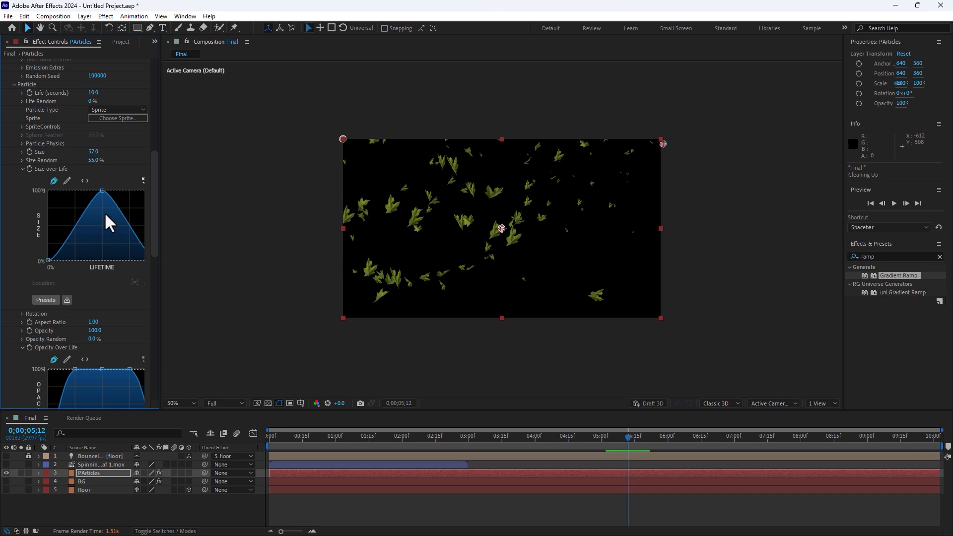
pyautogui.moveTo(95, 152); pyautogui.dragTo(106, 151)
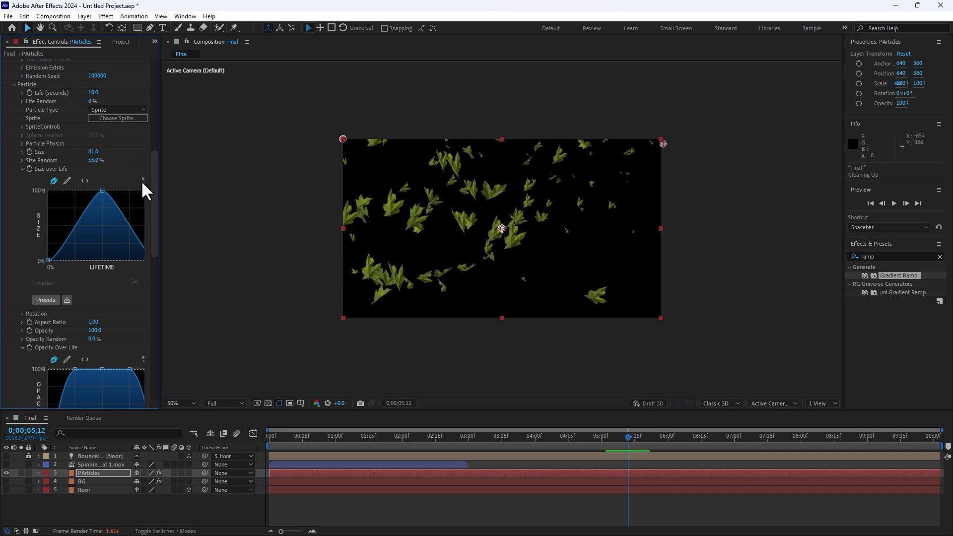
# Step: Reduce the emitter's Particles/sec to 25
pyautogui.moveTo(153, 168); pyautogui.dragTo(163, 91)
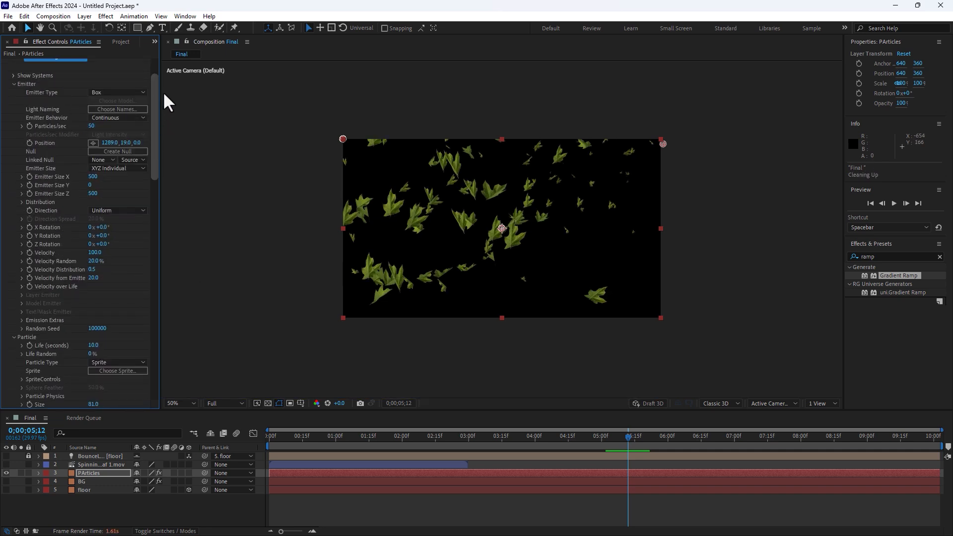
pyautogui.click(92, 125)
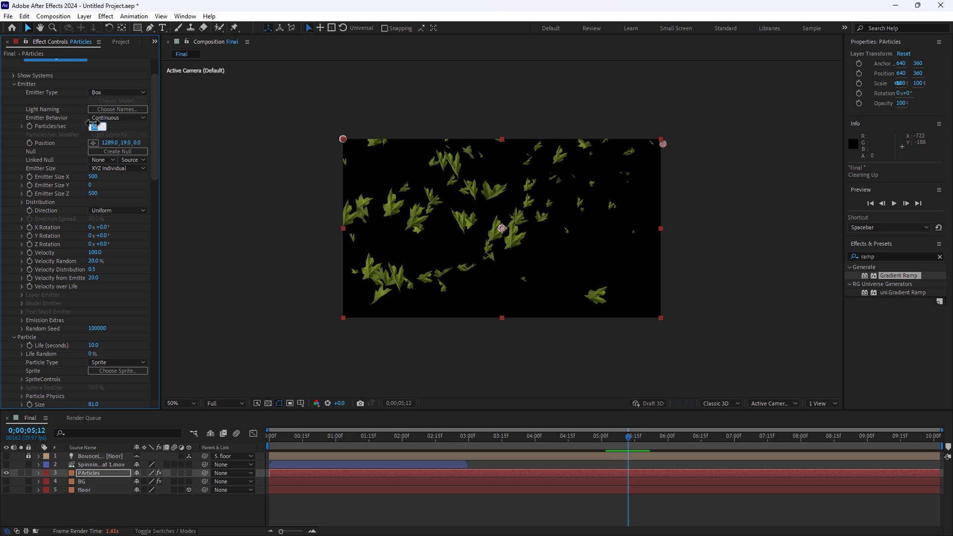
pyautogui.write('25')
pyautogui.press('Return')
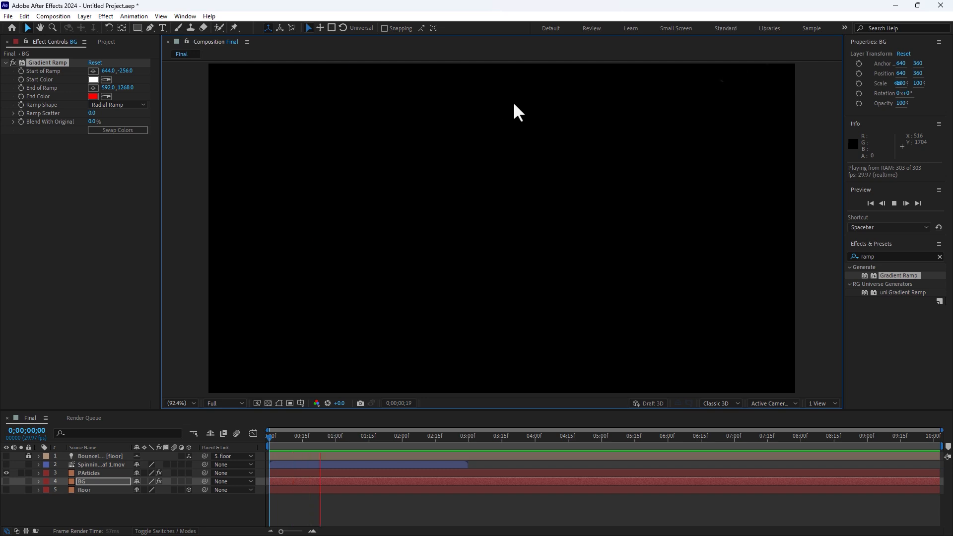
# Step: Import the pngtree wood flat table PNG and add it to the Final composition with the current time at 0;00;03;21
pyautogui.click(106, 41)
pyautogui.moveTo(348, 439); pyautogui.dragTo(515, 443)
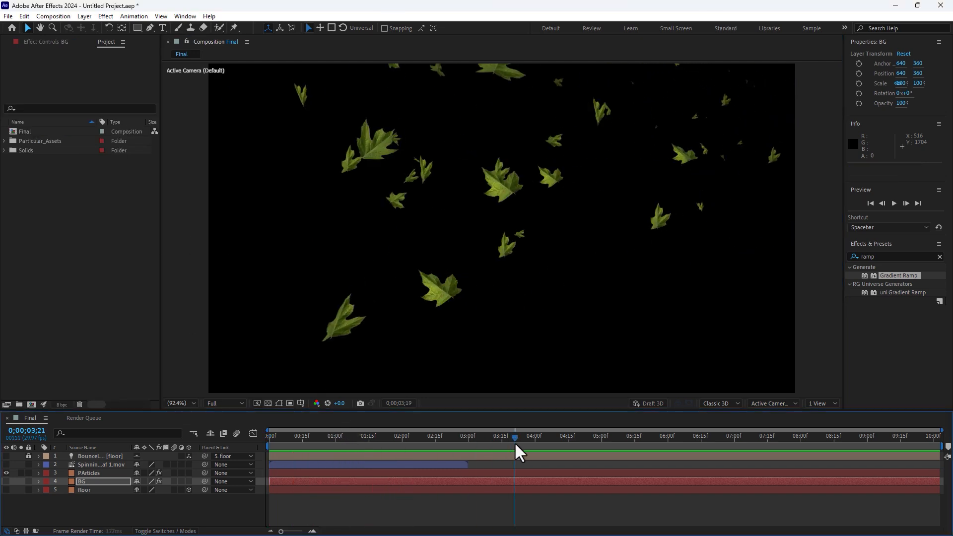
pyautogui.doubleClick(102, 248)
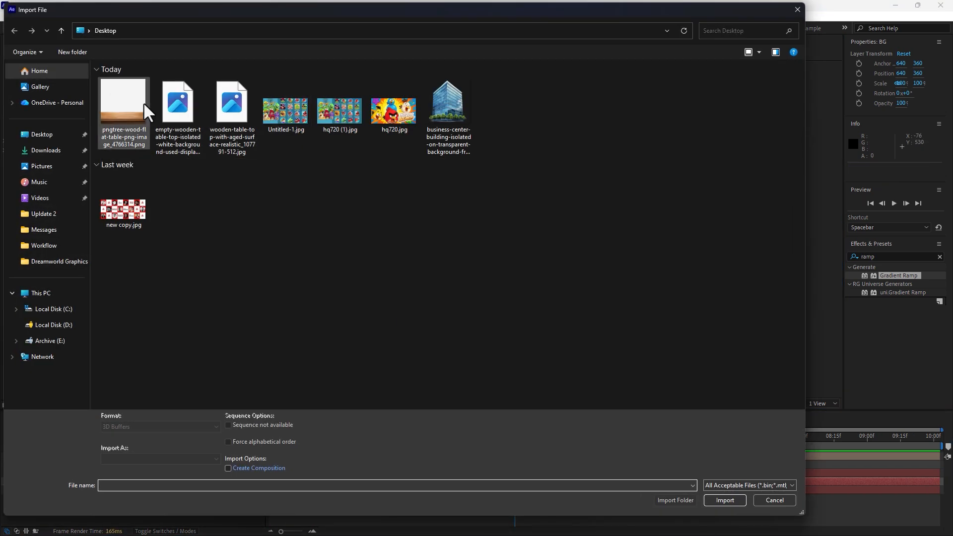
pyautogui.doubleClick(144, 102)
pyautogui.moveTo(70, 148); pyautogui.dragTo(487, 243)
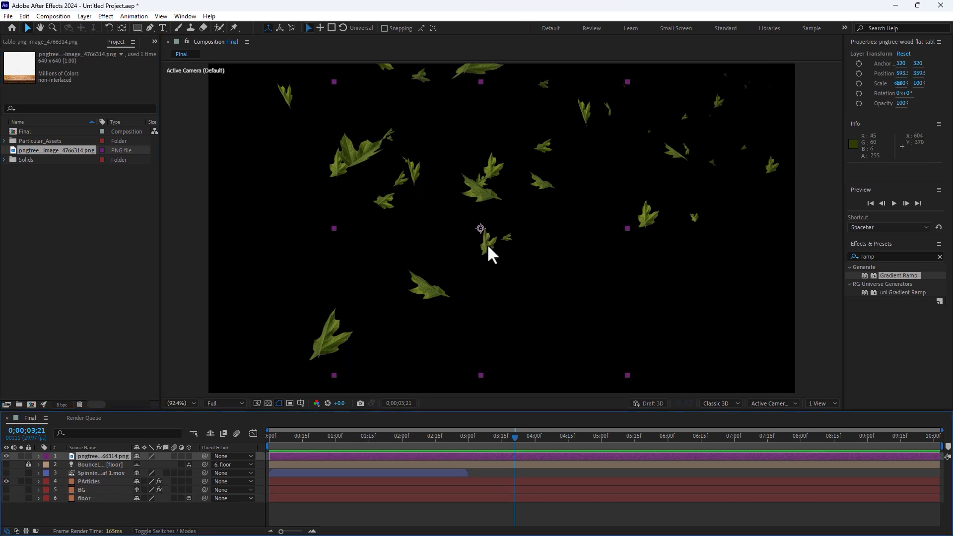
# Step: Draw a rectangular mask around the wooden table so the image's white background is cut away
pyautogui.click(135, 28)
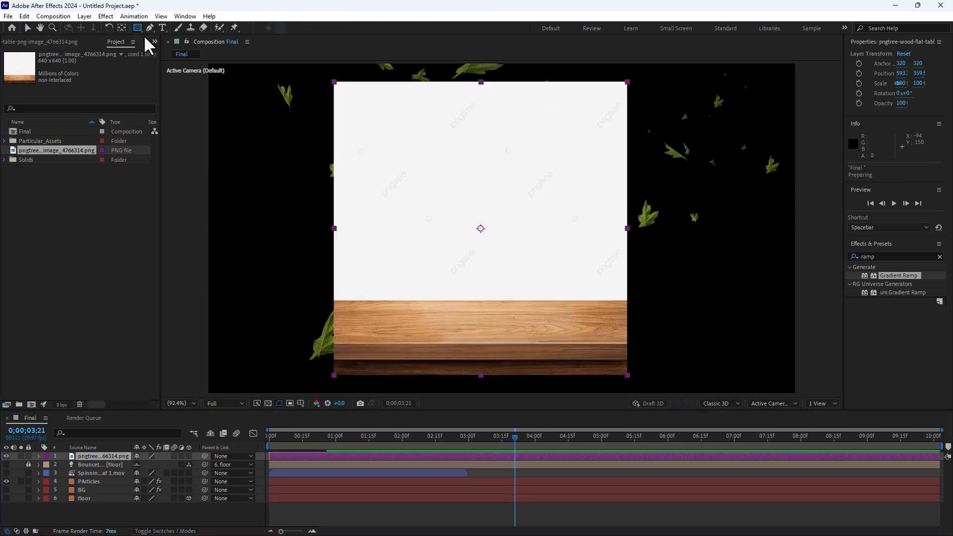
pyautogui.moveTo(333, 299); pyautogui.dragTo(627, 376)
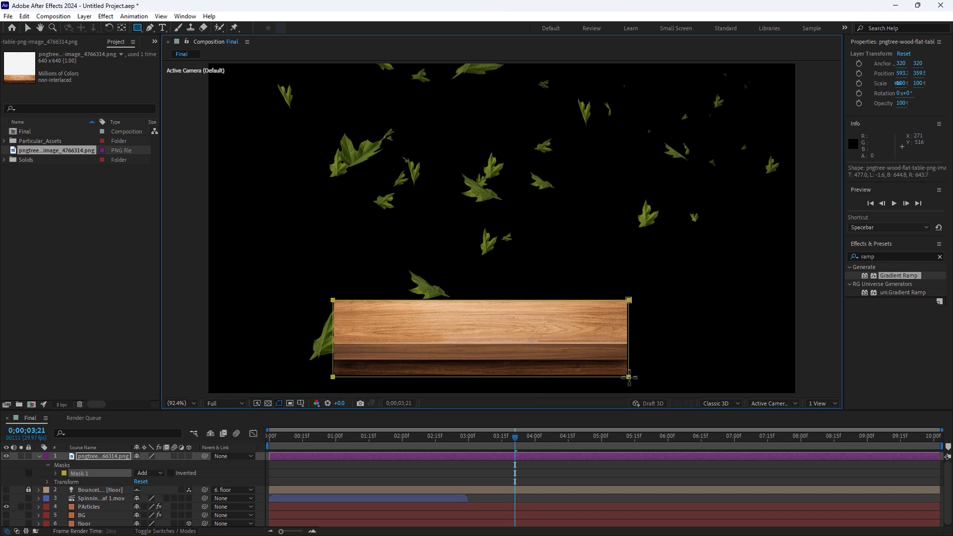
pyautogui.press('v')
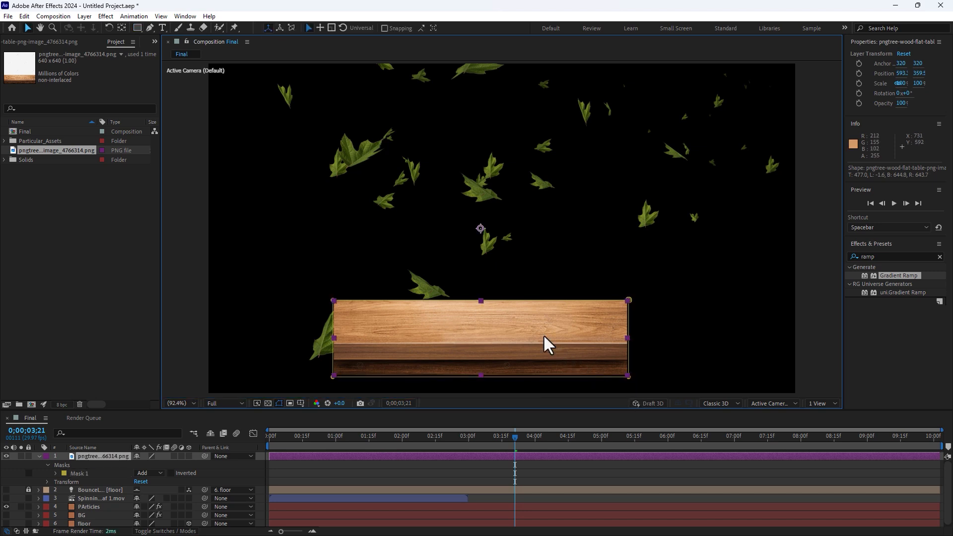
# Step: Center the table image's anchor point, scale it to 229%, and position it across the lower part of the frame
pyautogui.hotkey('ctrl', 'alt', 'Home')
pyautogui.press('s')
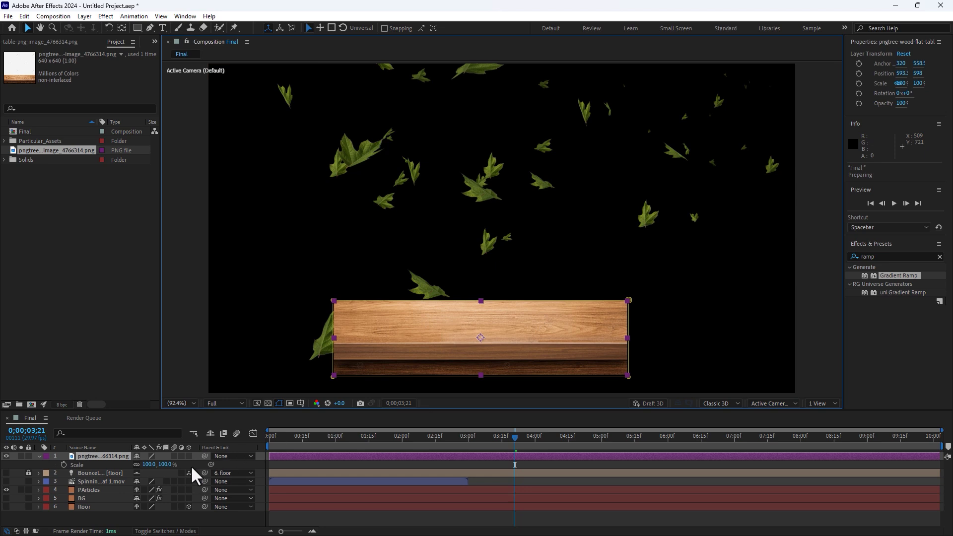
pyautogui.moveTo(151, 464); pyautogui.dragTo(229, 467)
pyautogui.moveTo(505, 281); pyautogui.dragTo(512, 307)
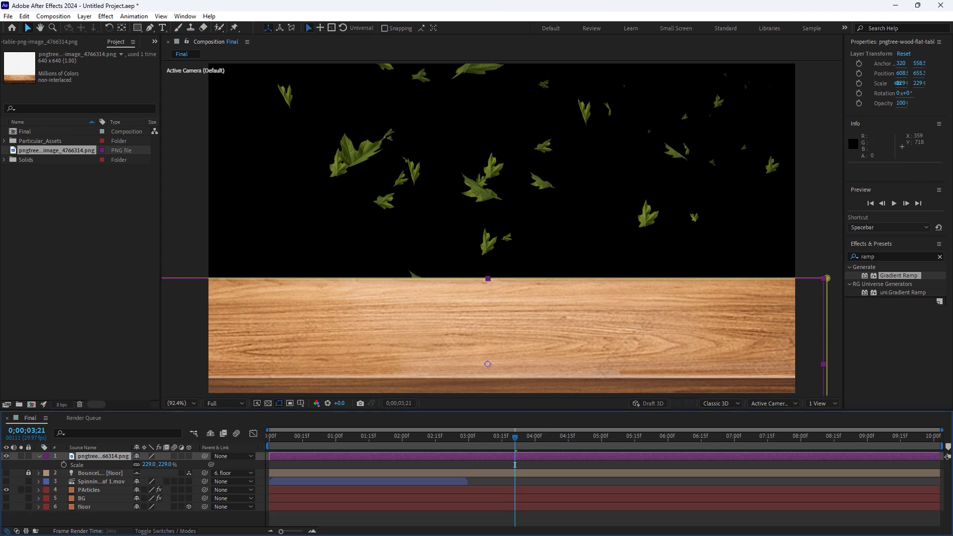
# Step: Stack the table image below the floor layer and turn on the BG layer's visibility
pyautogui.moveTo(103, 458); pyautogui.dragTo(94, 507)
pyautogui.click(89, 481)
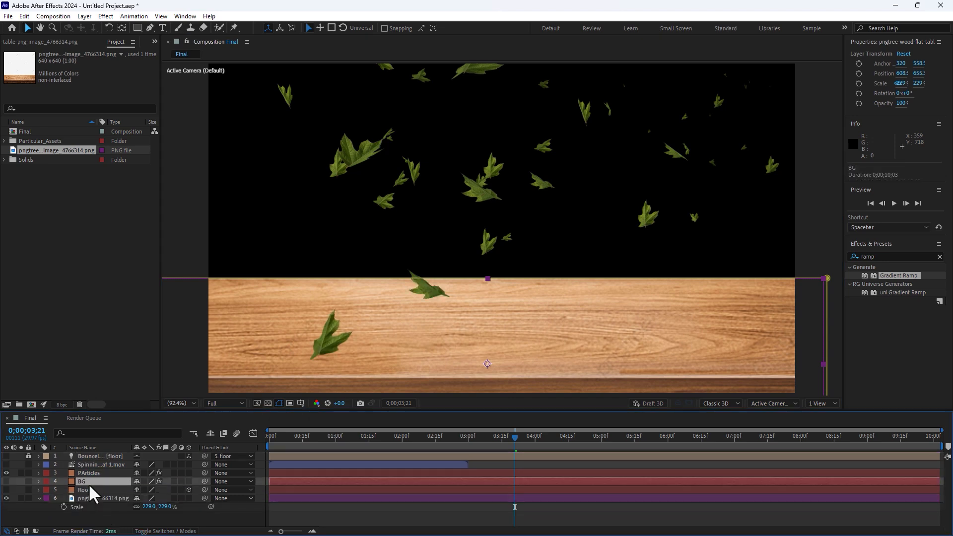
pyautogui.click(6, 482)
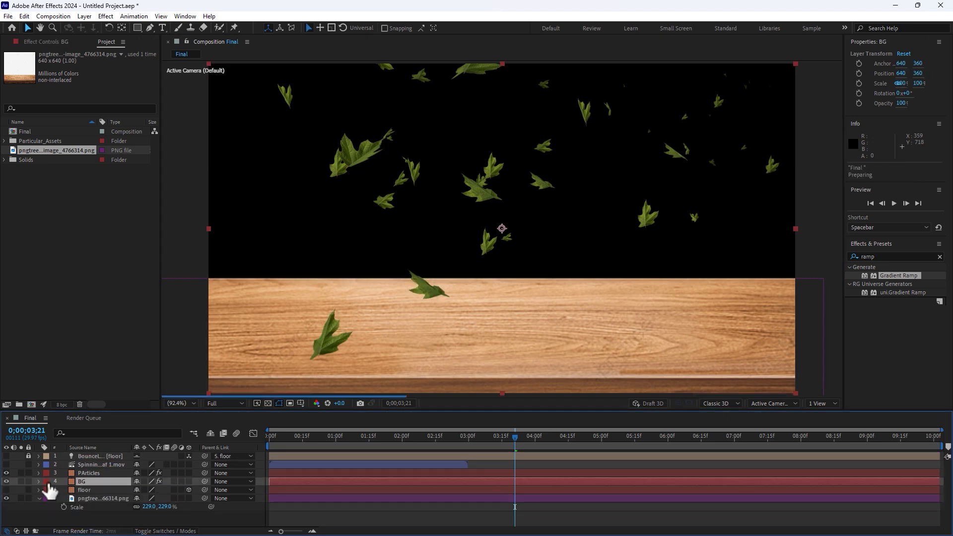
# Step: Change BG's Gradient Ramp to a Linear Ramp with a bright sky-blue Start Color
pyautogui.click(65, 41)
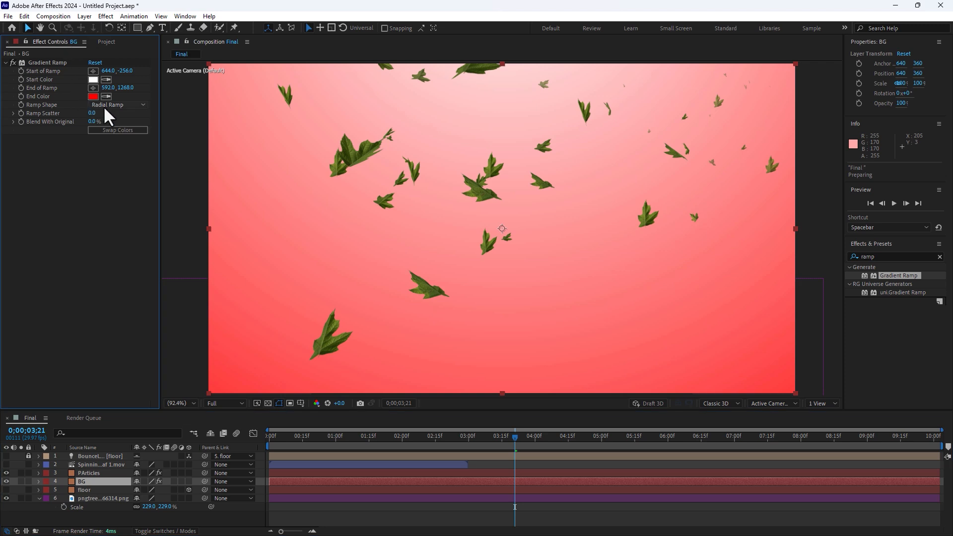
pyautogui.click(117, 104)
pyautogui.click(120, 117)
pyautogui.click(92, 79)
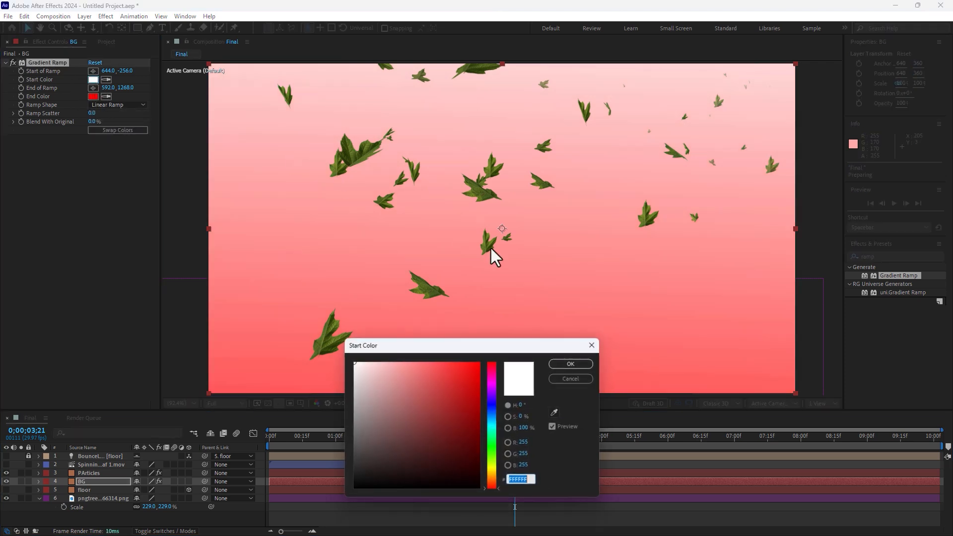
pyautogui.click(492, 412)
pyautogui.click(479, 362)
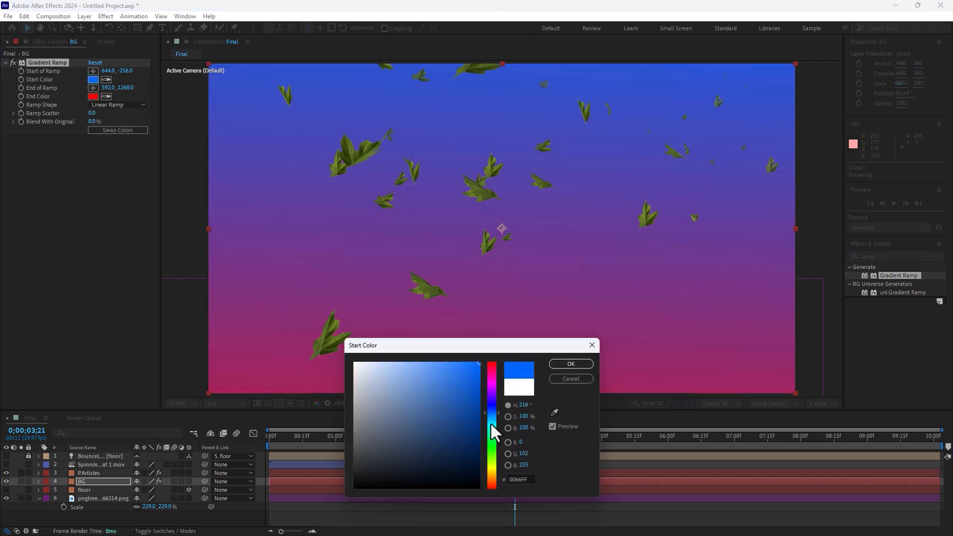
pyautogui.moveTo(490, 421); pyautogui.dragTo(498, 416)
pyautogui.click(569, 363)
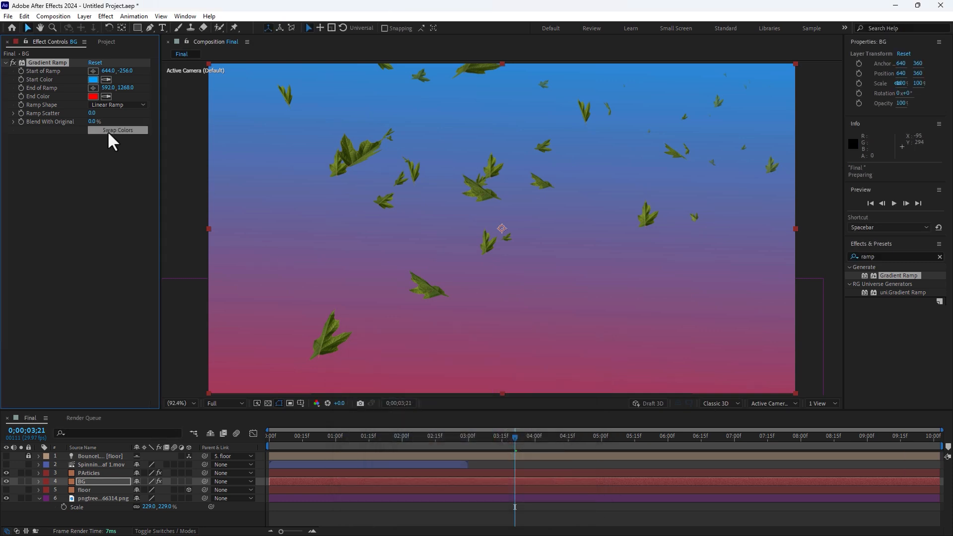
# Step: Set the End Color of BG's Gradient Ramp to light blue 92E9FF
pyautogui.click(94, 96)
pyautogui.click(491, 416)
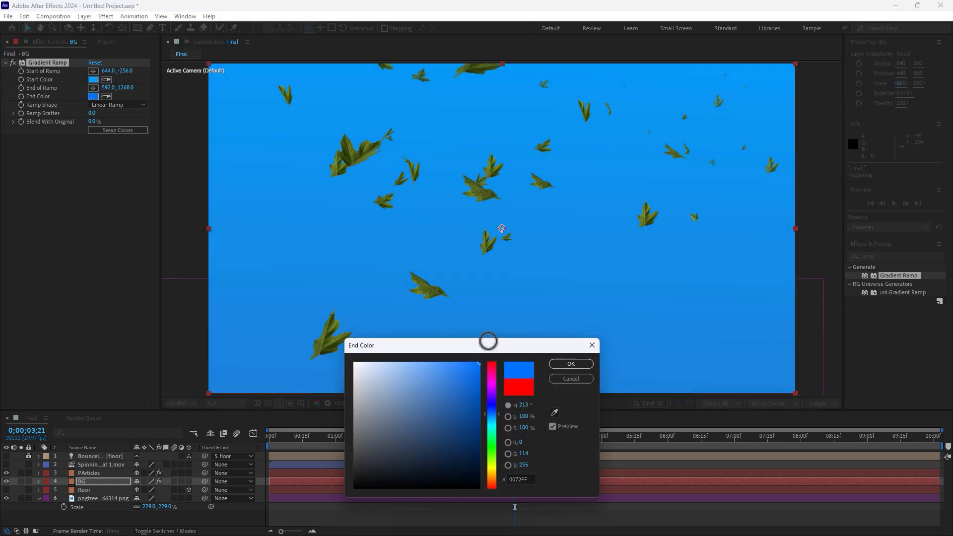
pyautogui.click(491, 432)
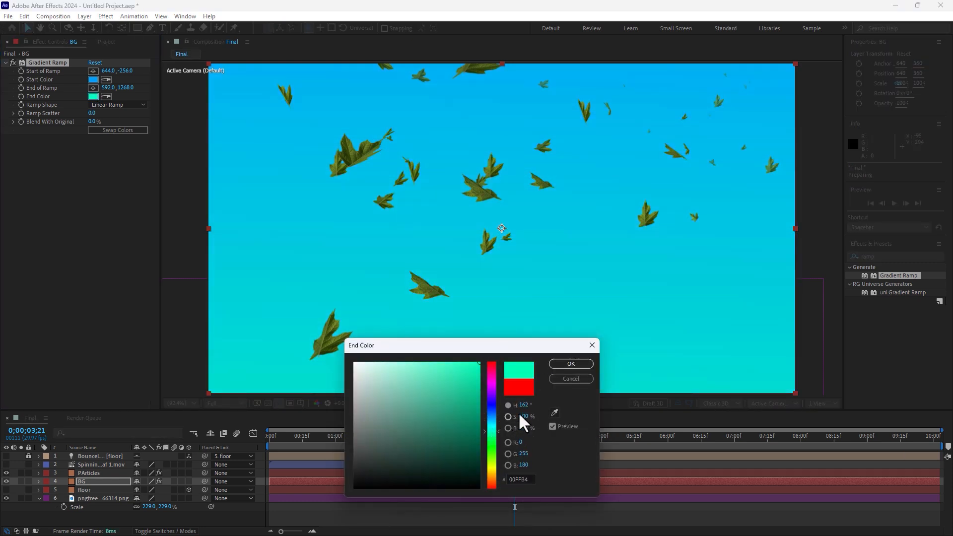
pyautogui.click(492, 421)
pyautogui.moveTo(421, 362); pyautogui.dragTo(407, 363)
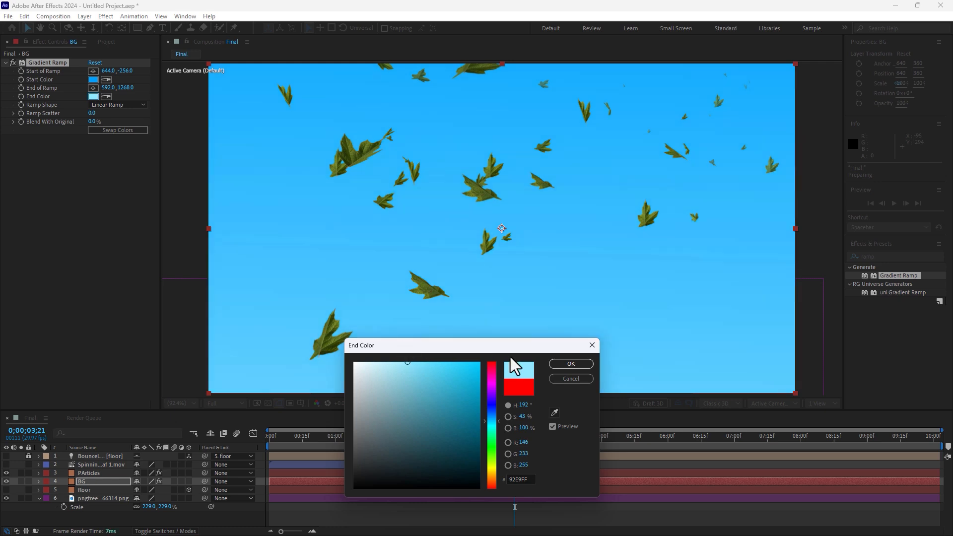
pyautogui.click(571, 364)
# Step: Move the Start of Ramp point down to the frame's upper edge, at about 662, -4
pyautogui.press(',')
pyautogui.press(',')
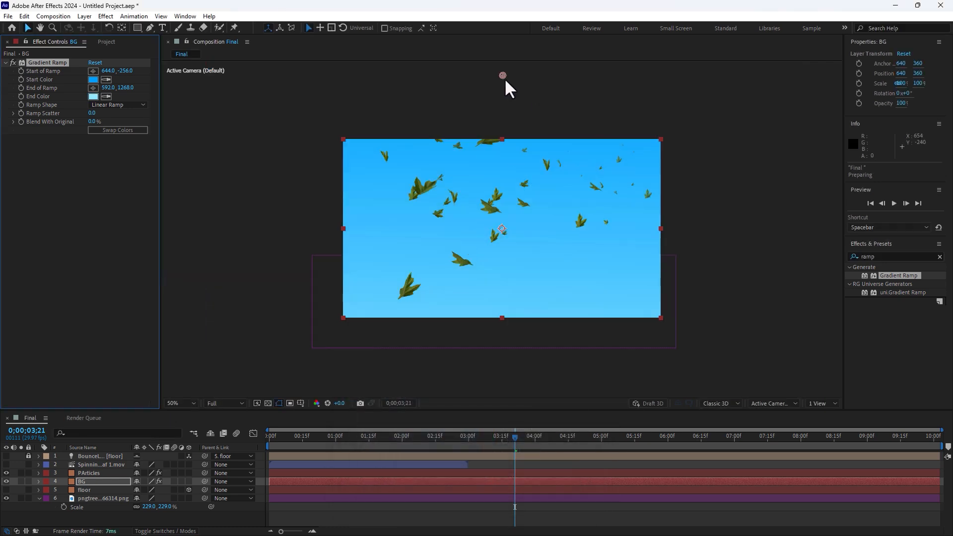
pyautogui.moveTo(504, 77); pyautogui.dragTo(505, 136)
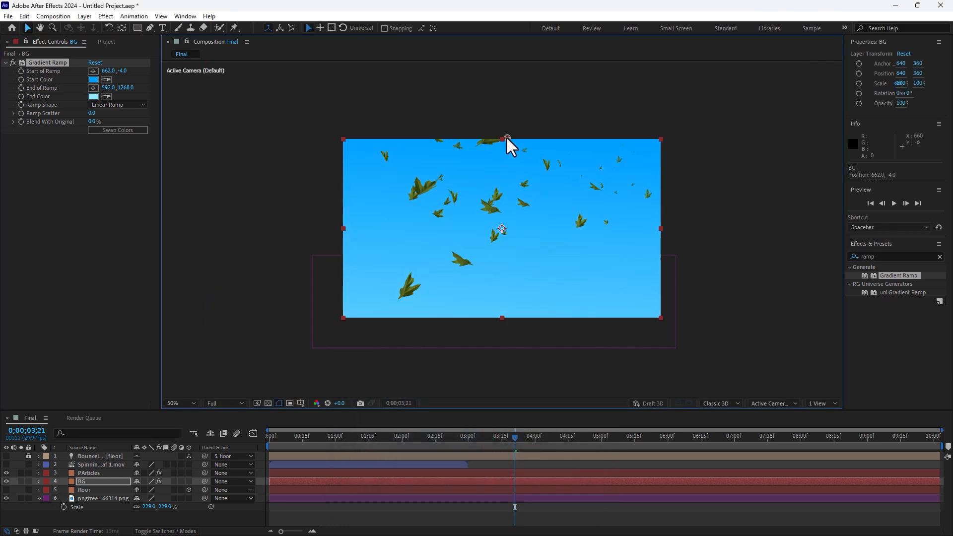
# Step: Set the Start Color of BG's Gradient Ramp to 0084FF and move BG beneath the table image in the layer stack
pyautogui.click(92, 80)
pyautogui.click(489, 413)
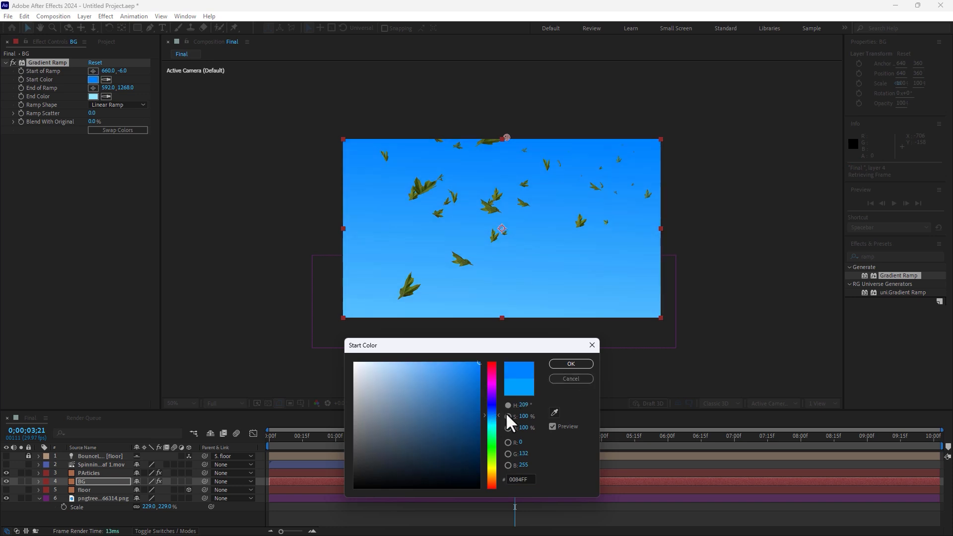
pyautogui.click(569, 365)
pyautogui.moveTo(91, 476); pyautogui.dragTo(88, 508)
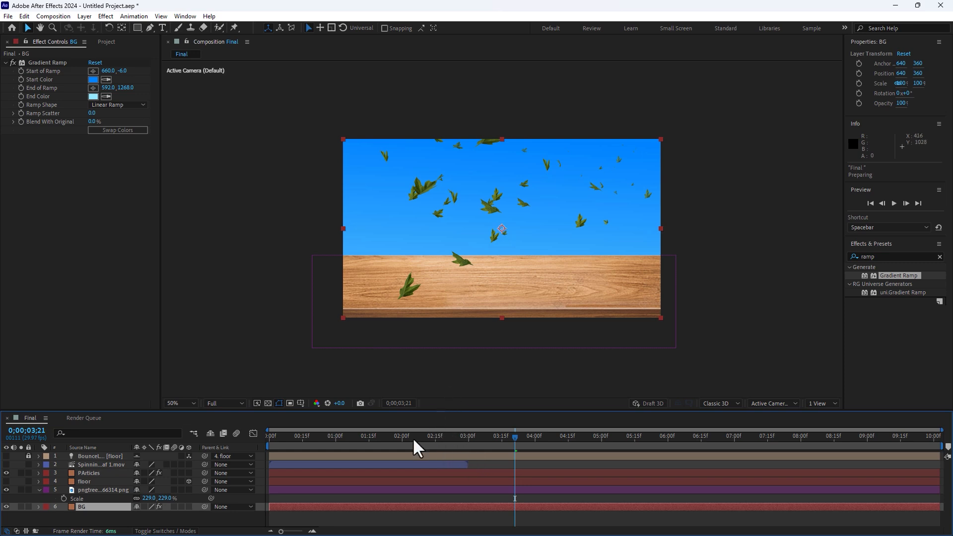
# Step: Set Wind X in the Environment settings of the PArticles layer's Particular effect to -150
pyautogui.click(84, 473)
pyautogui.moveTo(153, 101); pyautogui.dragTo(153, 183)
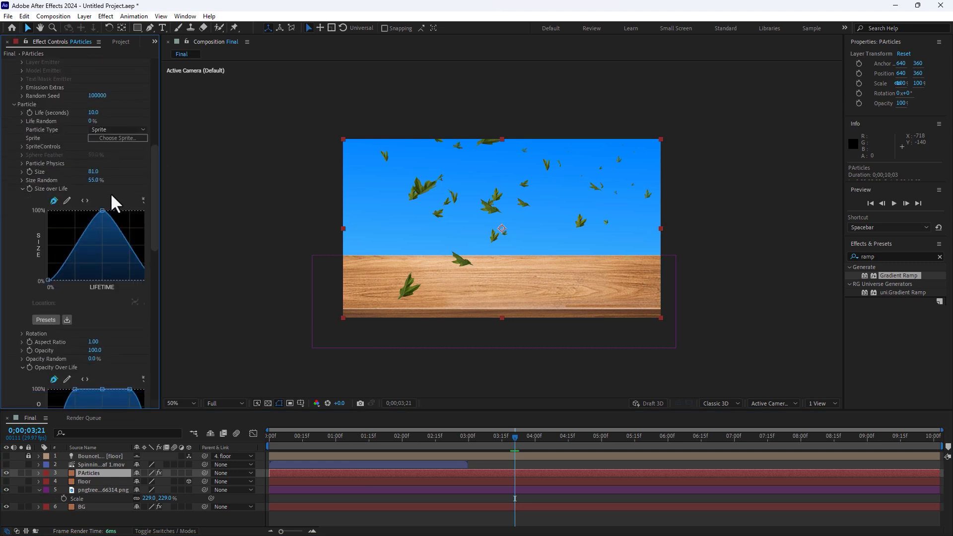
pyautogui.moveTo(156, 198); pyautogui.dragTo(118, 293)
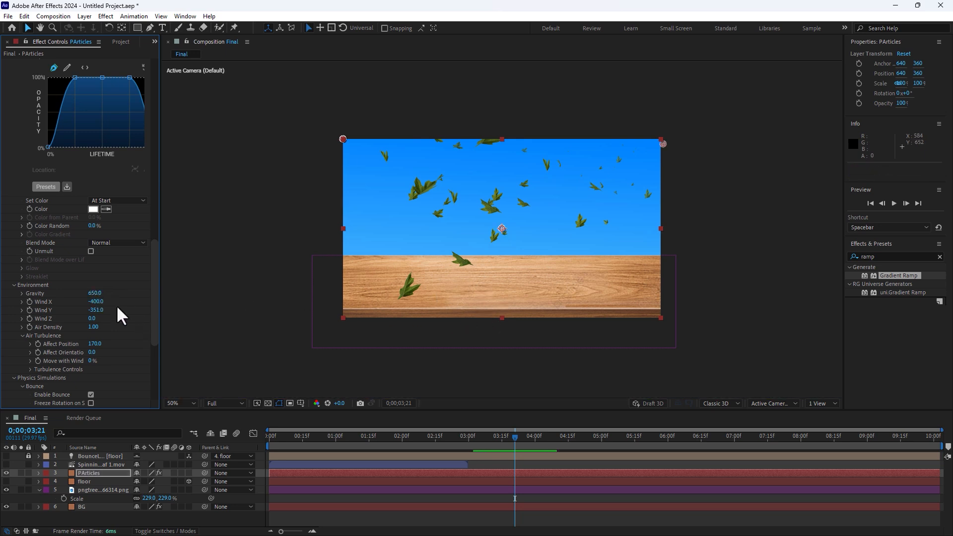
pyautogui.click(98, 301)
pyautogui.write('-')
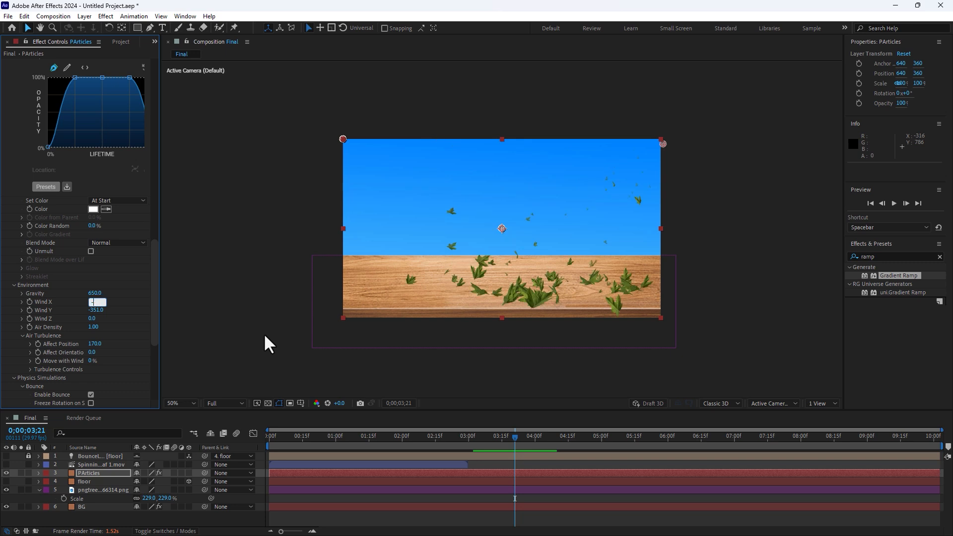
pyautogui.write('150')
pyautogui.press('Return')
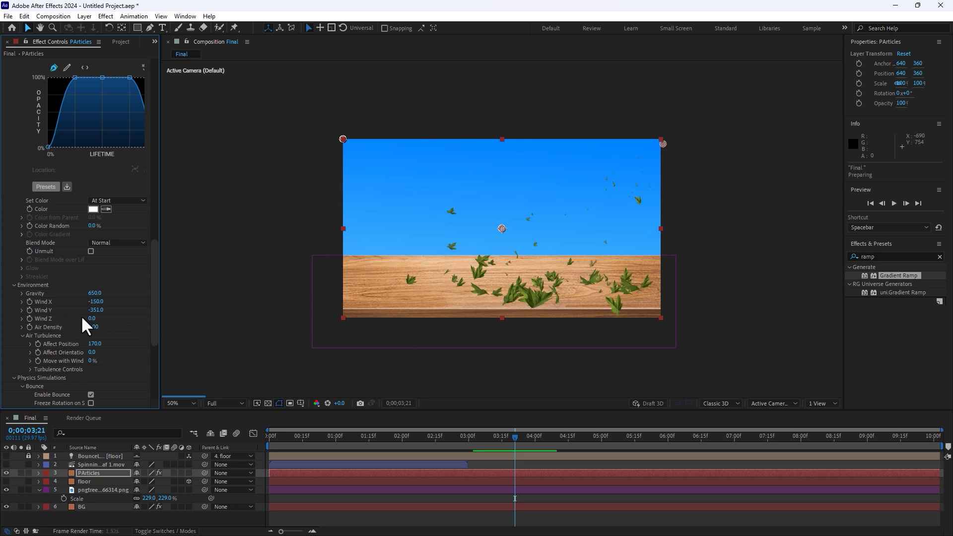
# Step: Set both Wind Y and Wind X of the PArticles layer to -200
pyautogui.click(96, 309)
pyautogui.write('-20')
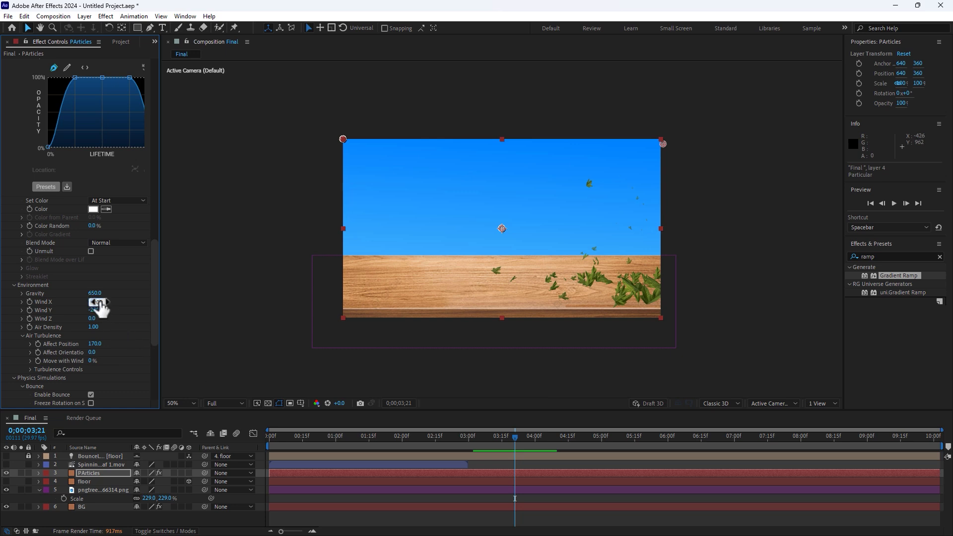
pyautogui.click(140, 303)
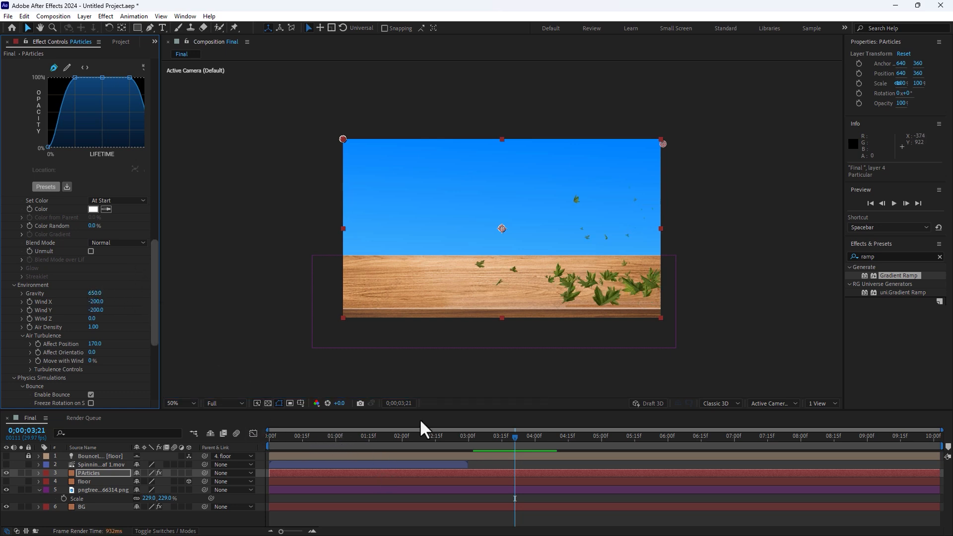
# Step: Apply the Offset Slope curve preset to the PArticles layer's Size over Life
pyautogui.click(92, 474)
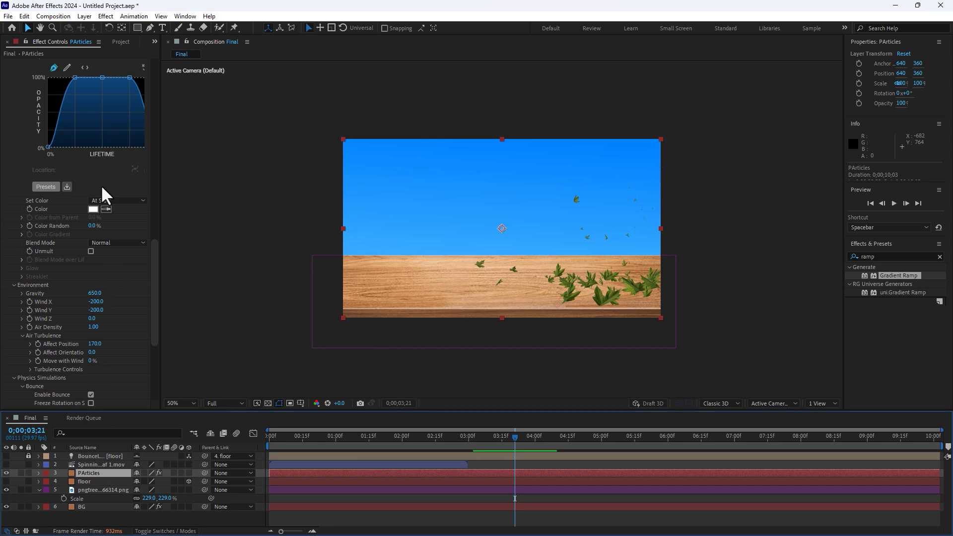
pyautogui.moveTo(154, 263); pyautogui.dragTo(160, 178)
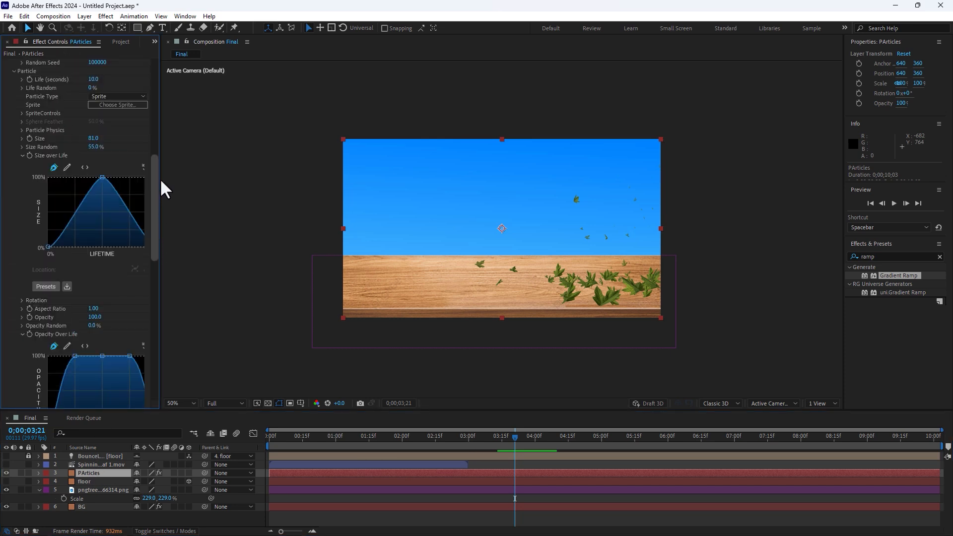
pyautogui.click(45, 286)
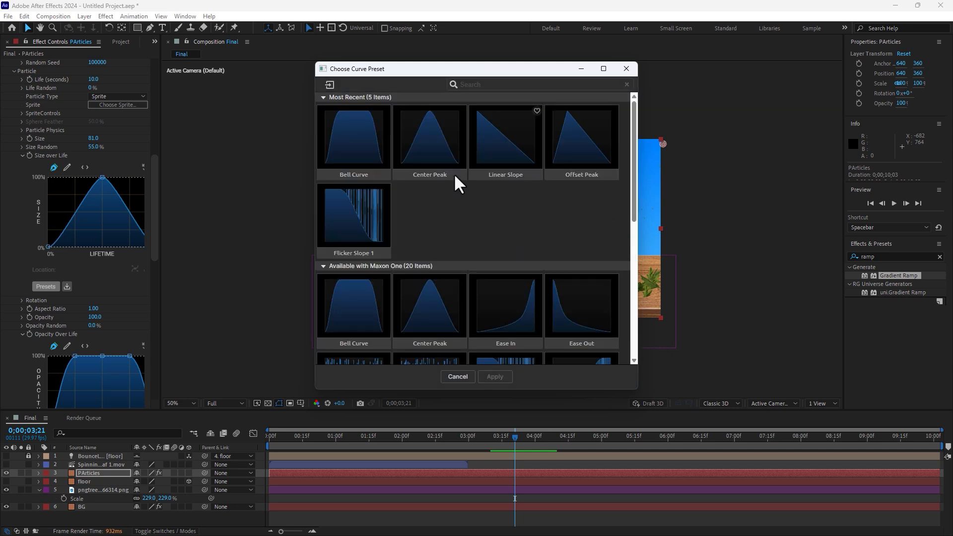
pyautogui.scroll(-5, 502, 238)
pyautogui.scroll(-2, 501, 231)
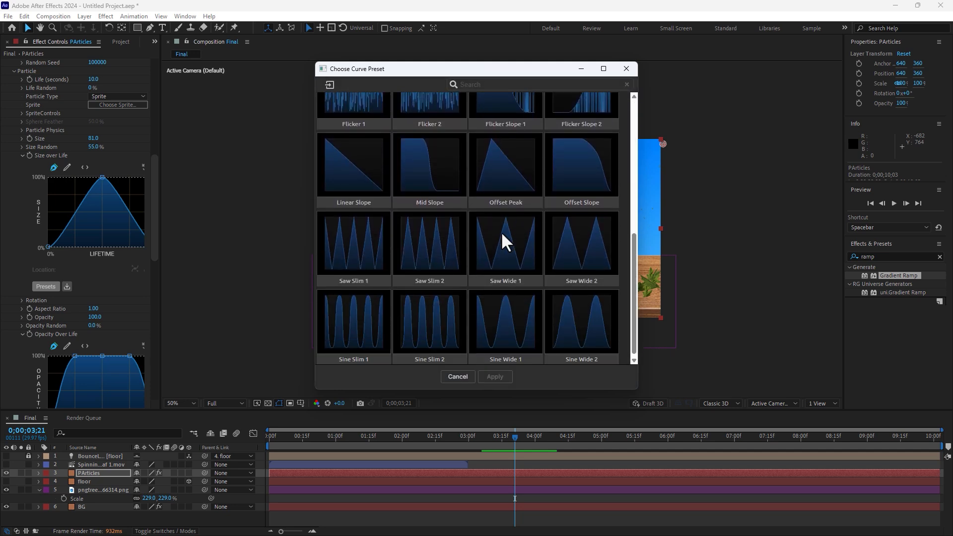
pyautogui.click(579, 165)
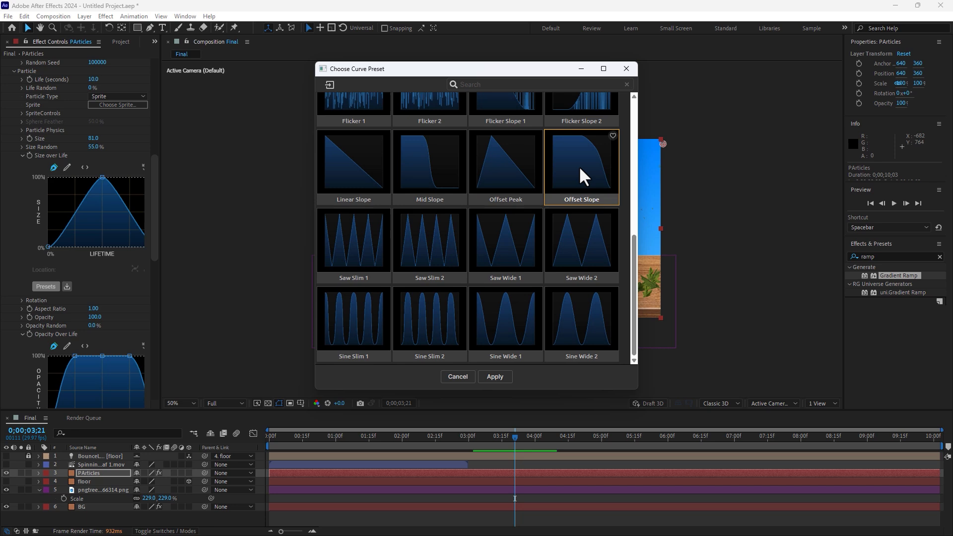
pyautogui.click(504, 376)
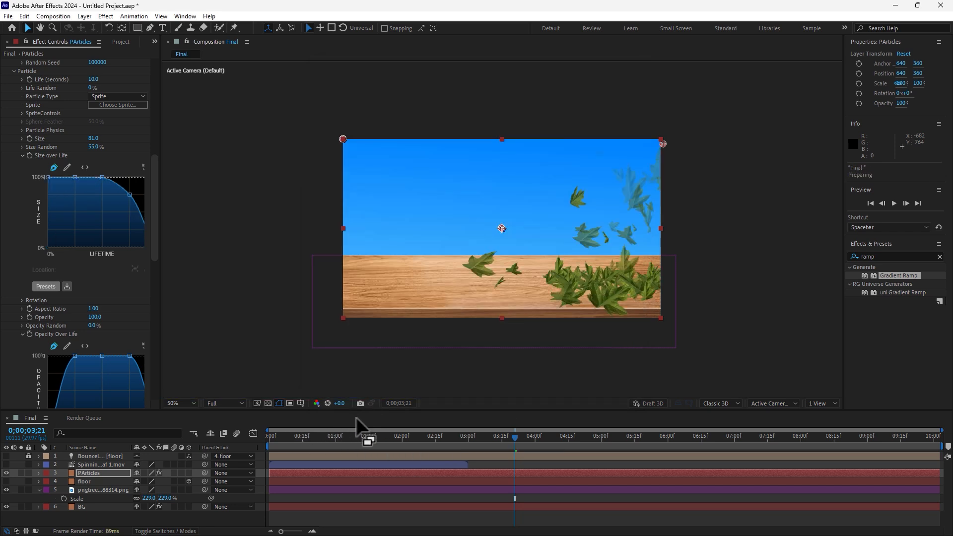
# Step: Apply the Bell Curve preset to the PArticles layer's Size over Life graph
pyautogui.moveTo(153, 244); pyautogui.dragTo(153, 201)
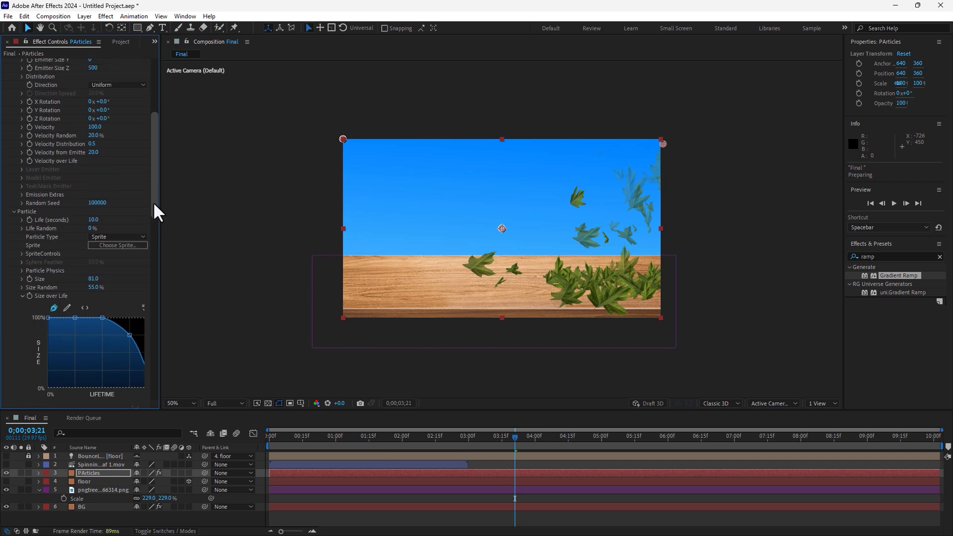
pyautogui.scroll(-3, 91, 322)
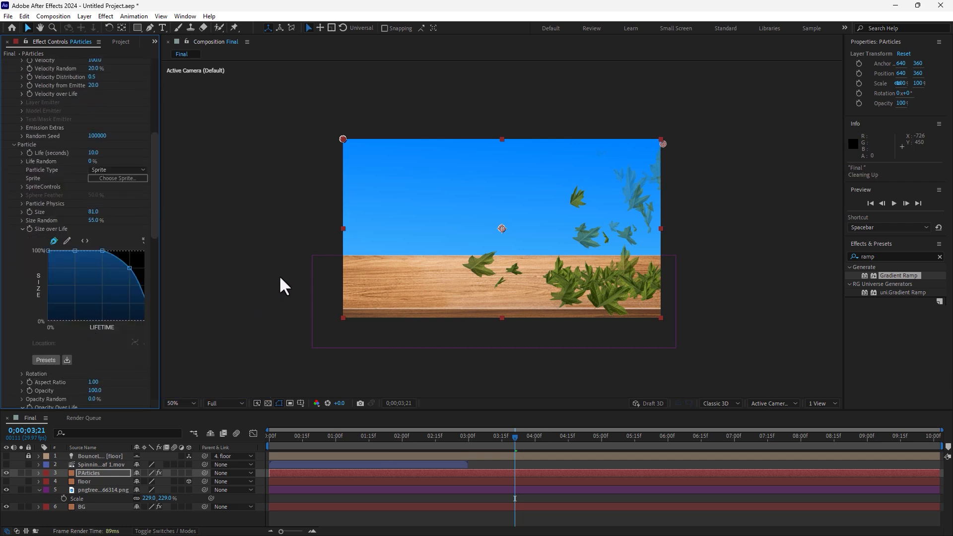
pyautogui.click(45, 360)
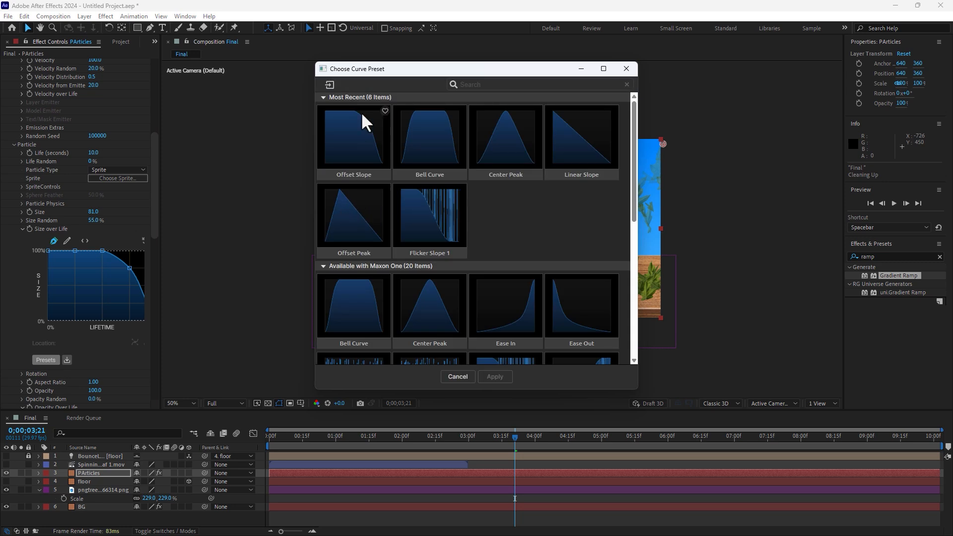
pyautogui.click(359, 221)
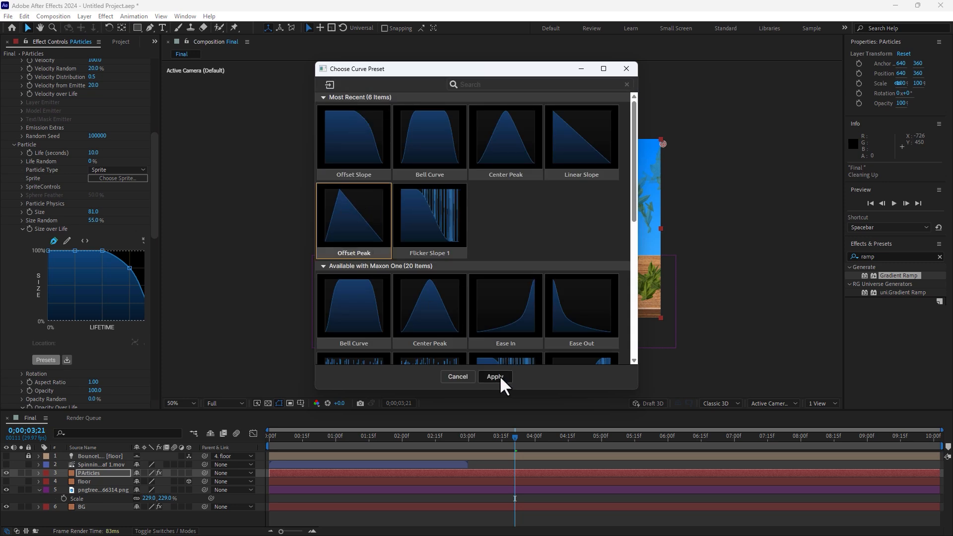
pyautogui.scroll(-6, 385, 177)
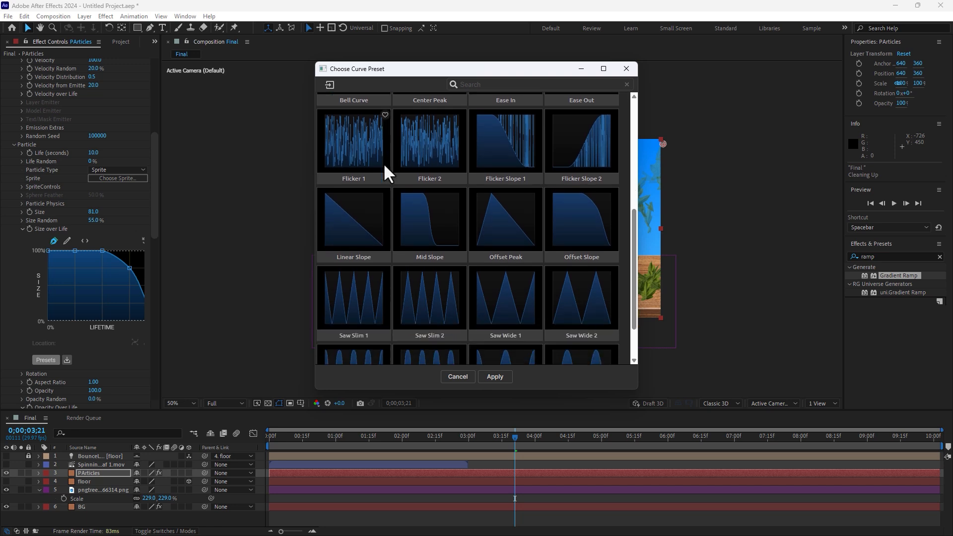
pyautogui.scroll(6, 471, 184)
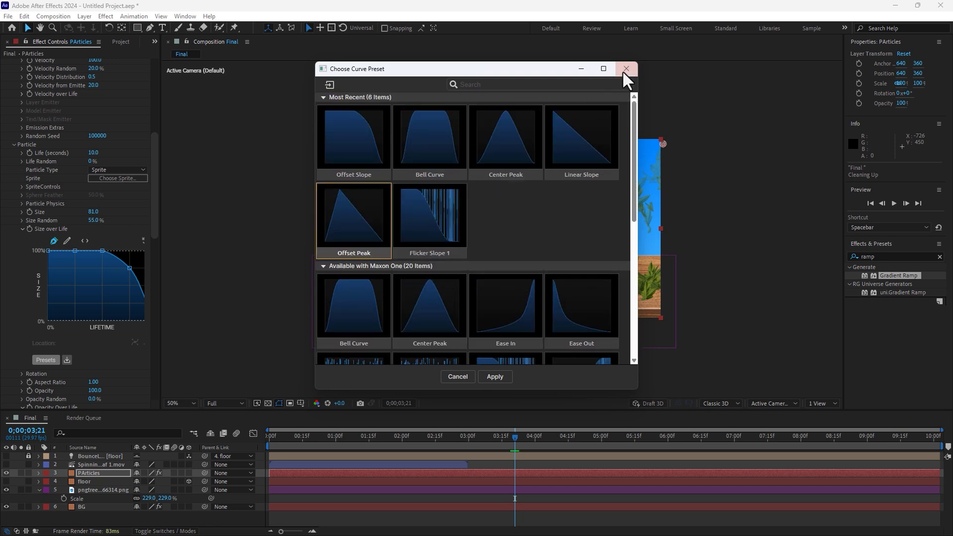
pyautogui.click(426, 128)
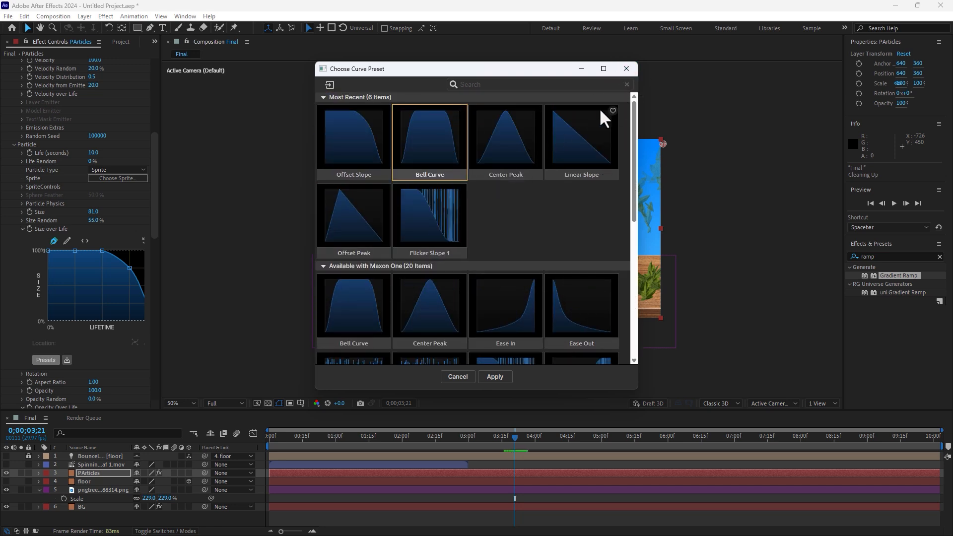
pyautogui.click(495, 376)
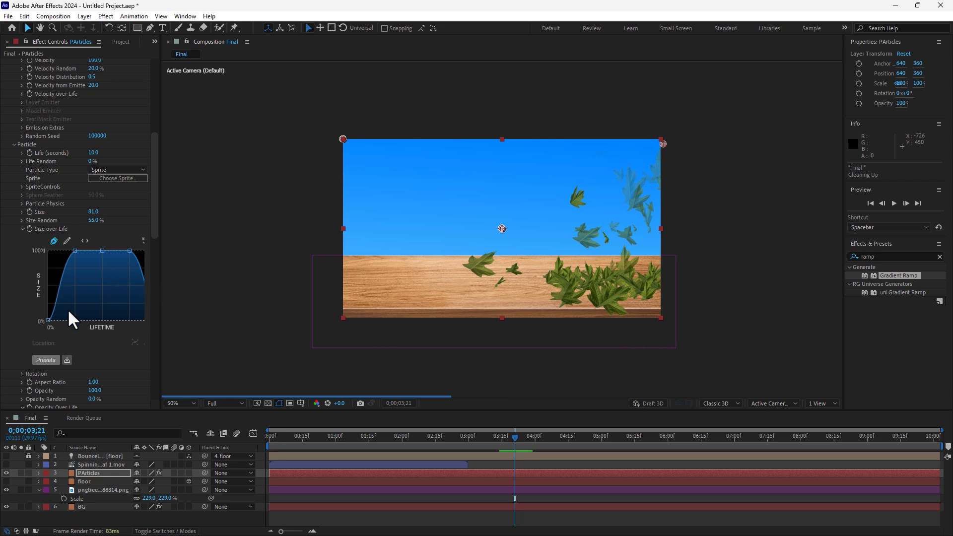
# Step: Raise the start and end points of the Size over Life curve to about 100% and set the particle Size to 50
pyautogui.moveTo(48, 322); pyautogui.dragTo(44, 248)
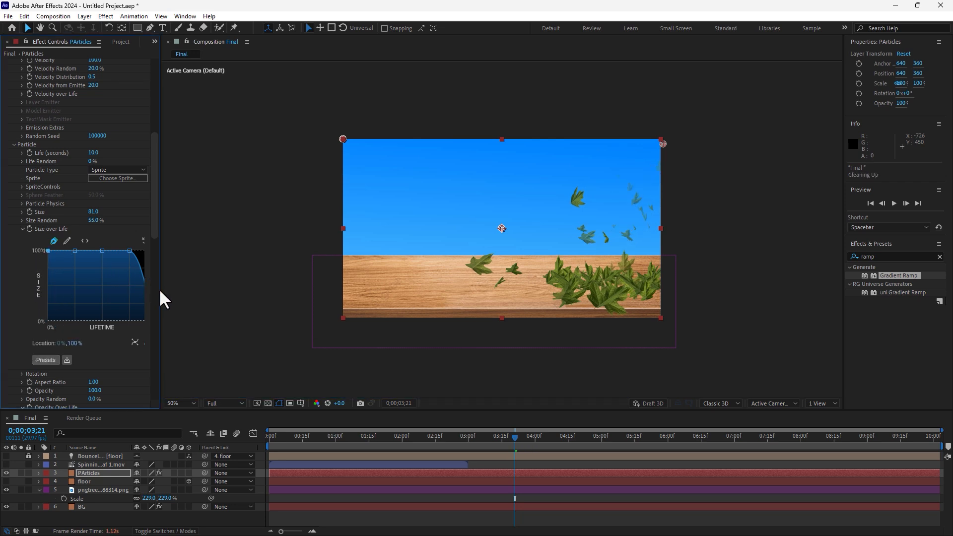
pyautogui.moveTo(159, 287); pyautogui.dragTo(204, 286)
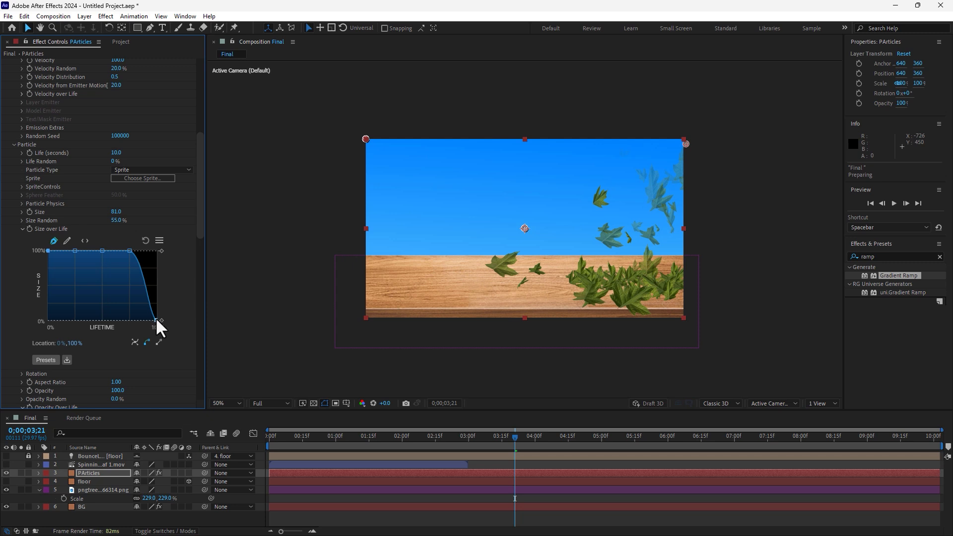
pyautogui.moveTo(159, 252); pyautogui.dragTo(160, 251)
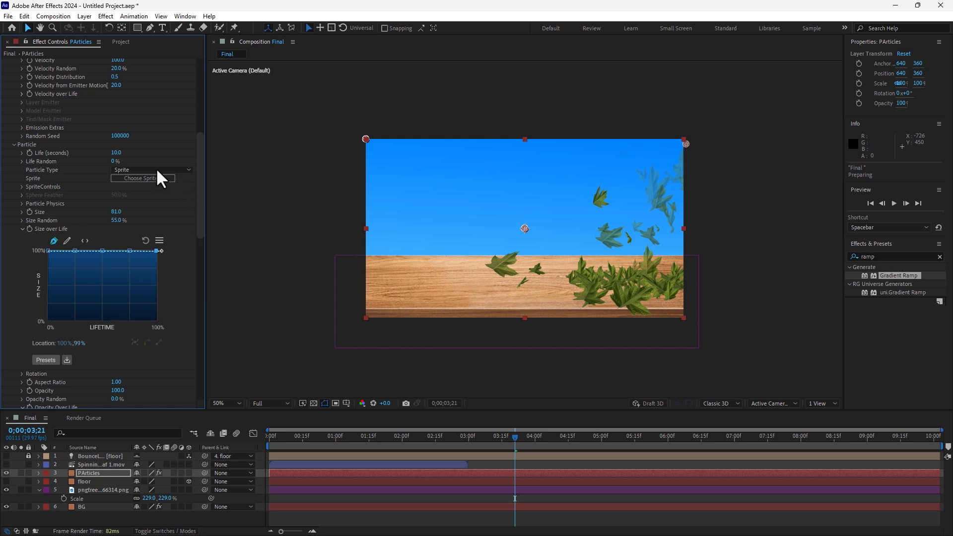
pyautogui.click(113, 212)
pyautogui.press('Return')
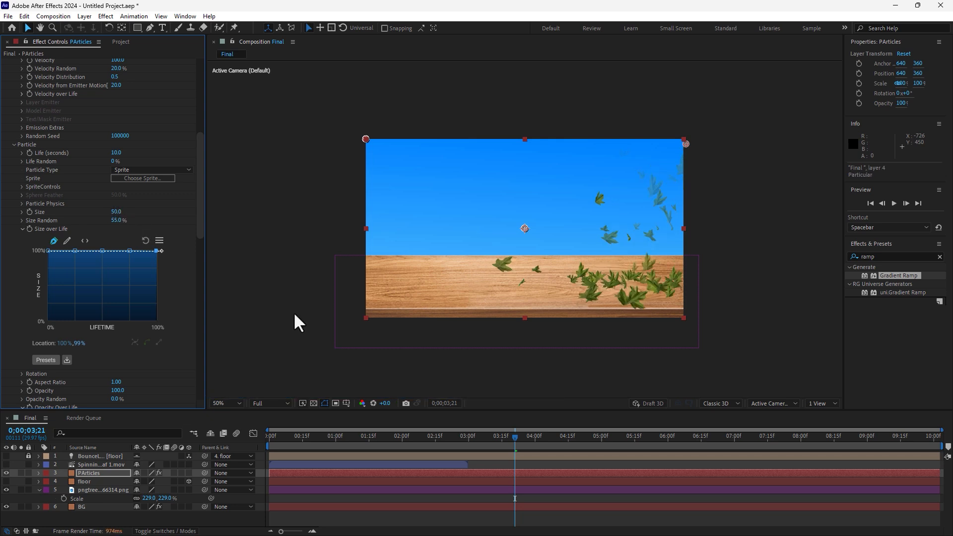
# Step: Fit the composition to the viewer and preview the falling leaves from the first frame
pyautogui.click(267, 441)
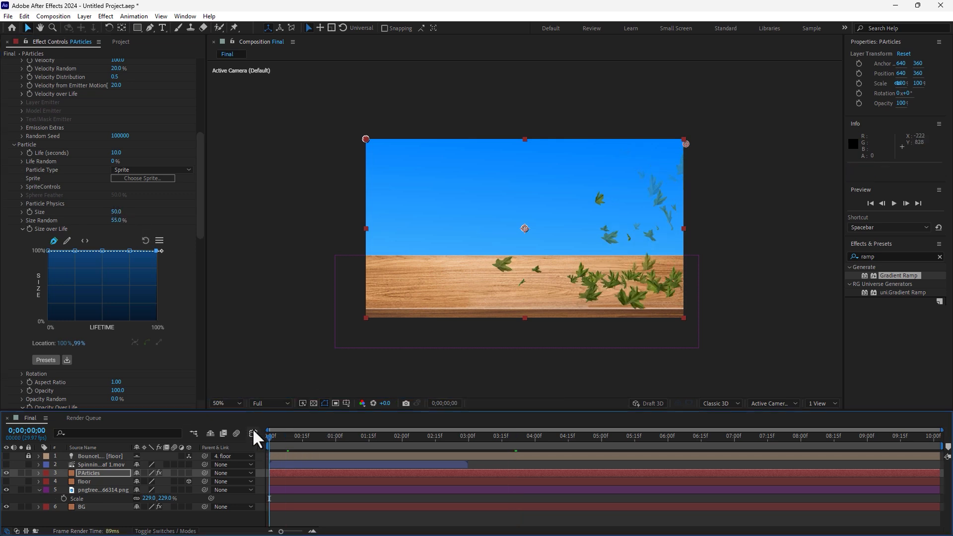
pyautogui.click(226, 403)
pyautogui.click(230, 237)
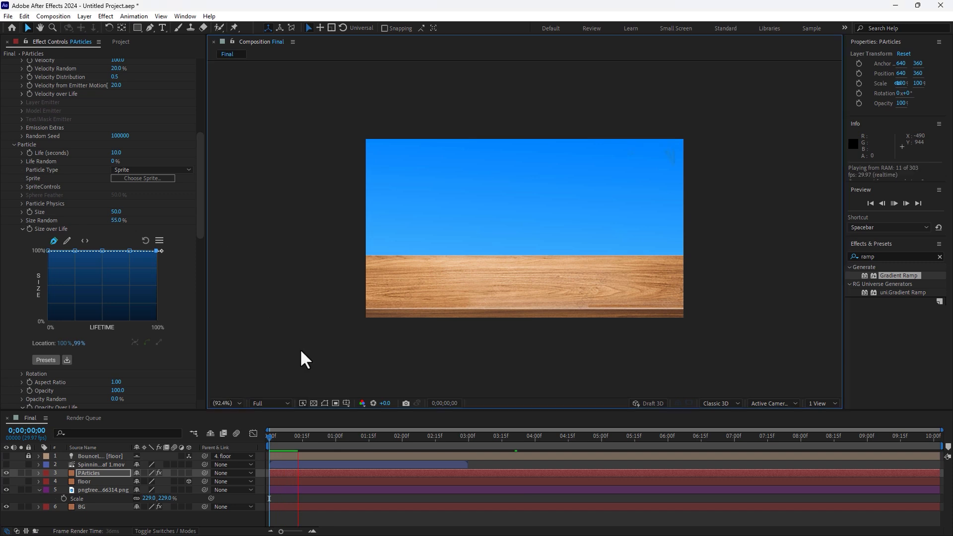
pyautogui.press('space')
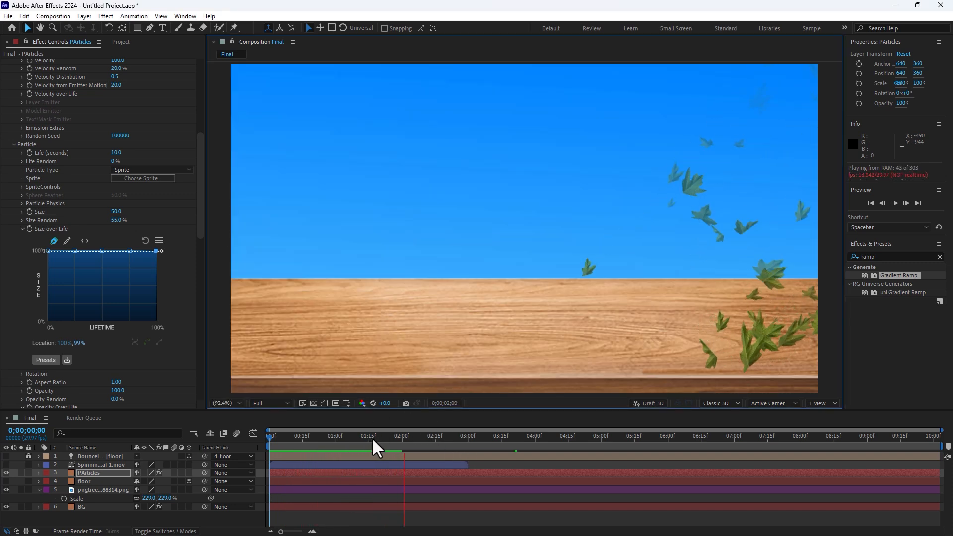
pyautogui.press('space')
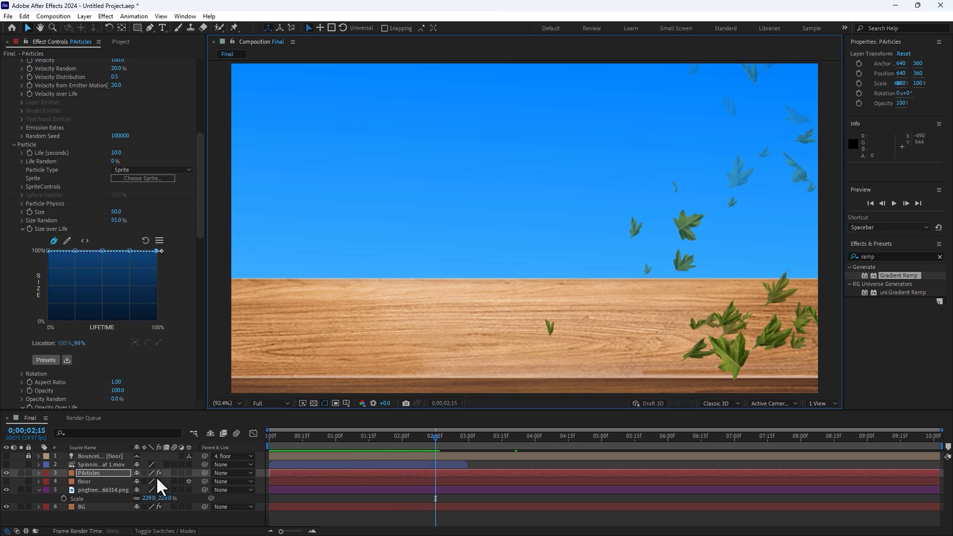
# Step: Raise the start and end points of the Opacity Over Life curve to 100% and preview the animation from the first frame
pyautogui.click(88, 473)
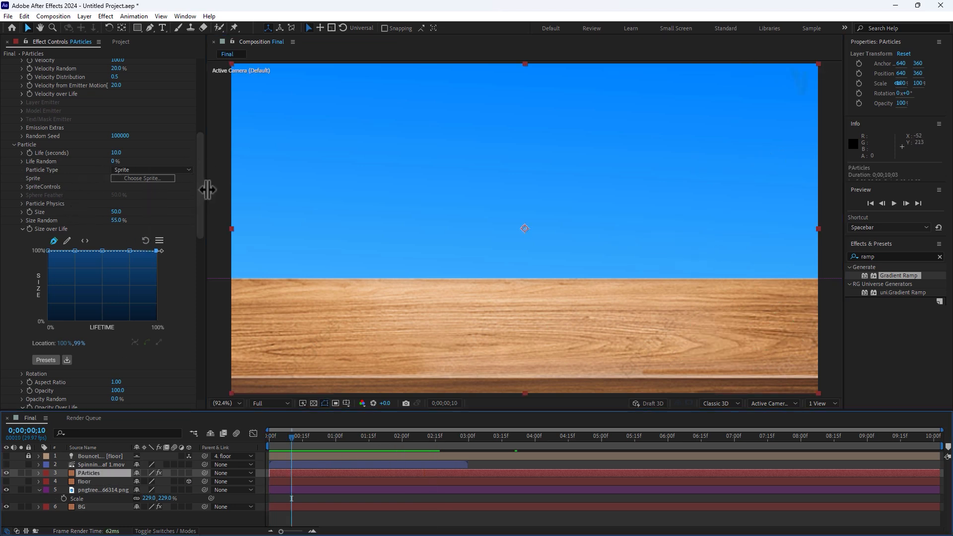
pyautogui.scroll(-8, 192, 245)
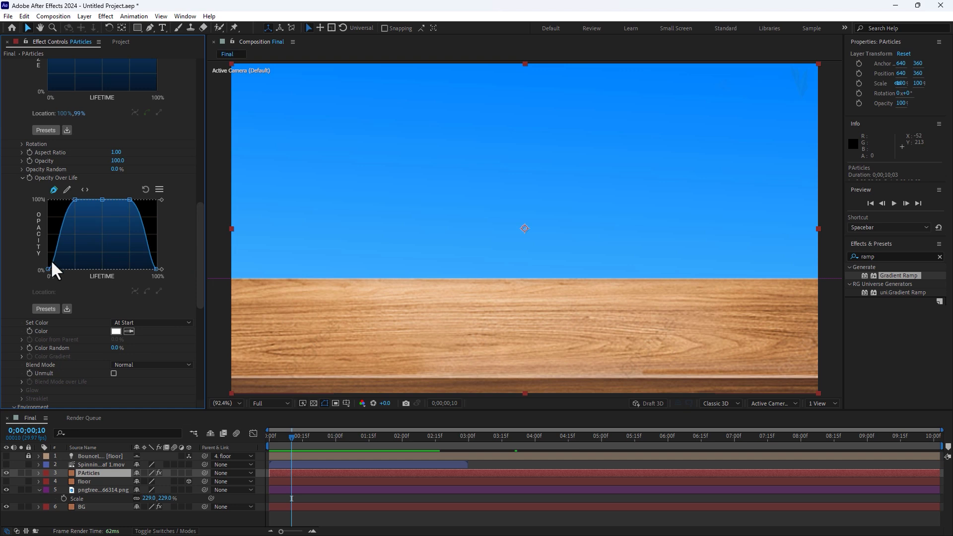
pyautogui.click(52, 200)
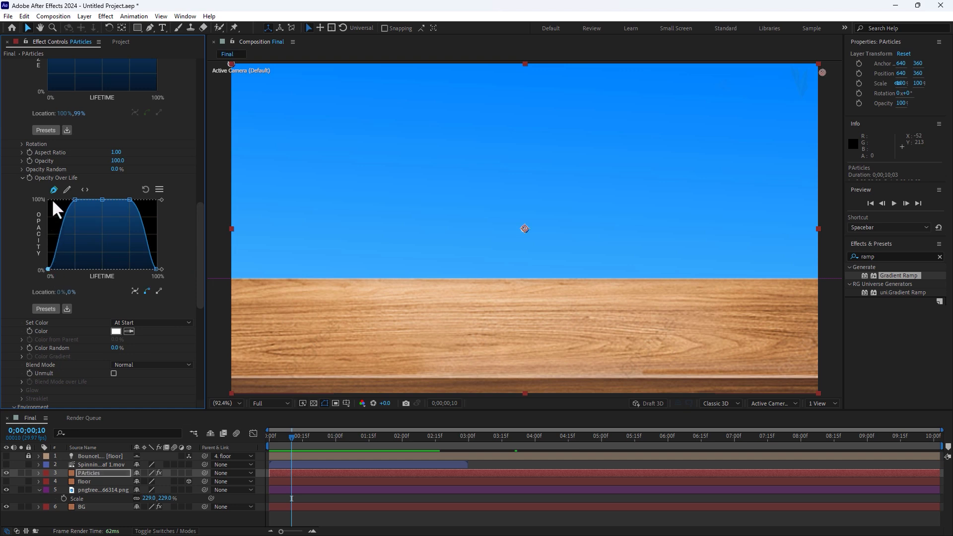
pyautogui.moveTo(154, 267); pyautogui.dragTo(165, 198)
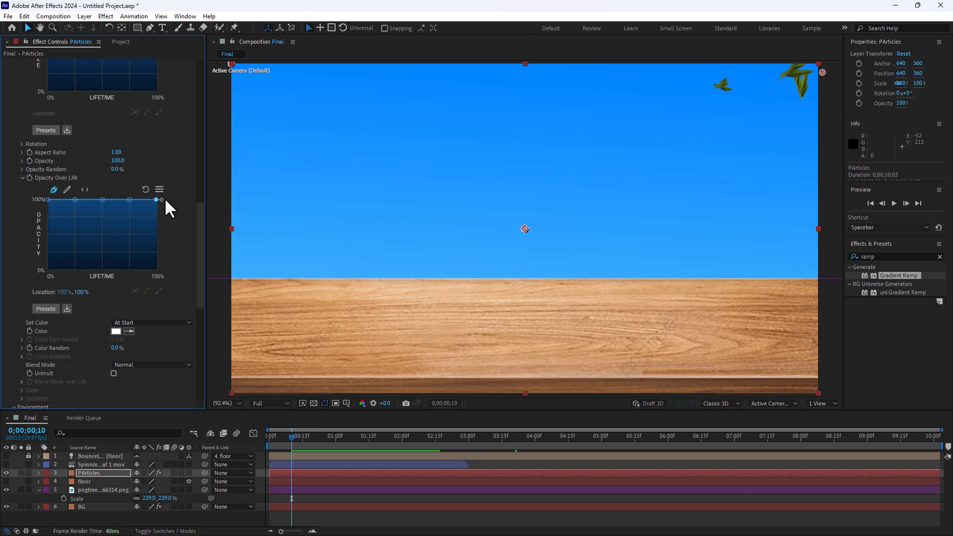
pyautogui.click(258, 444)
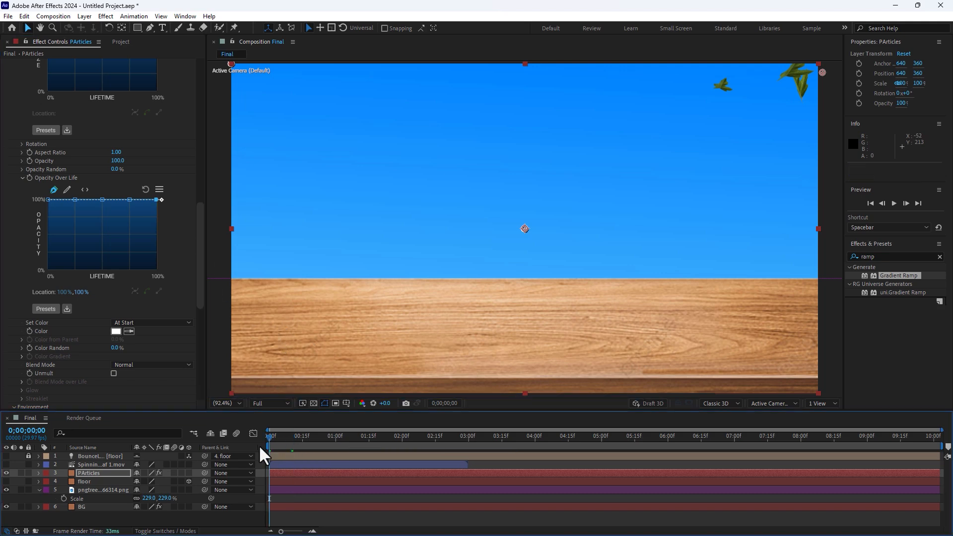
pyautogui.press('space')
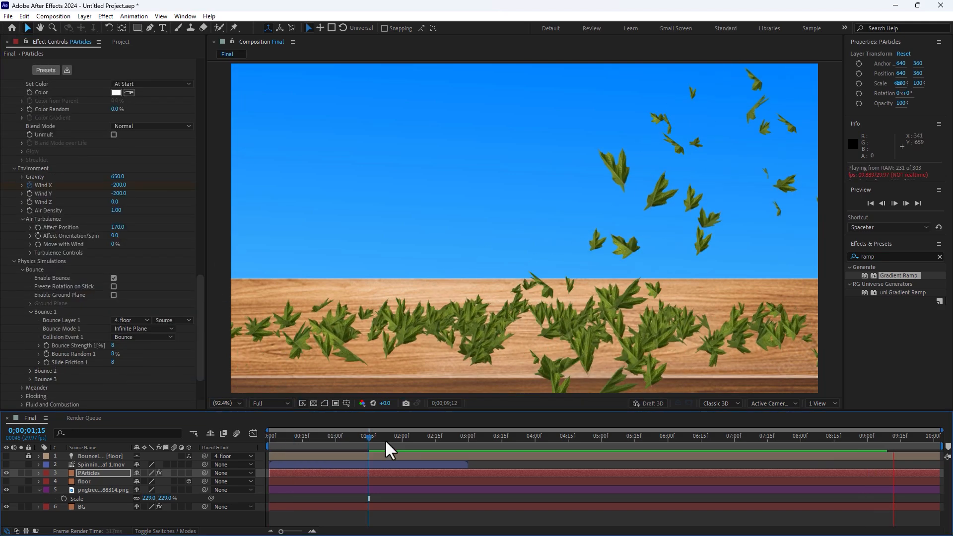